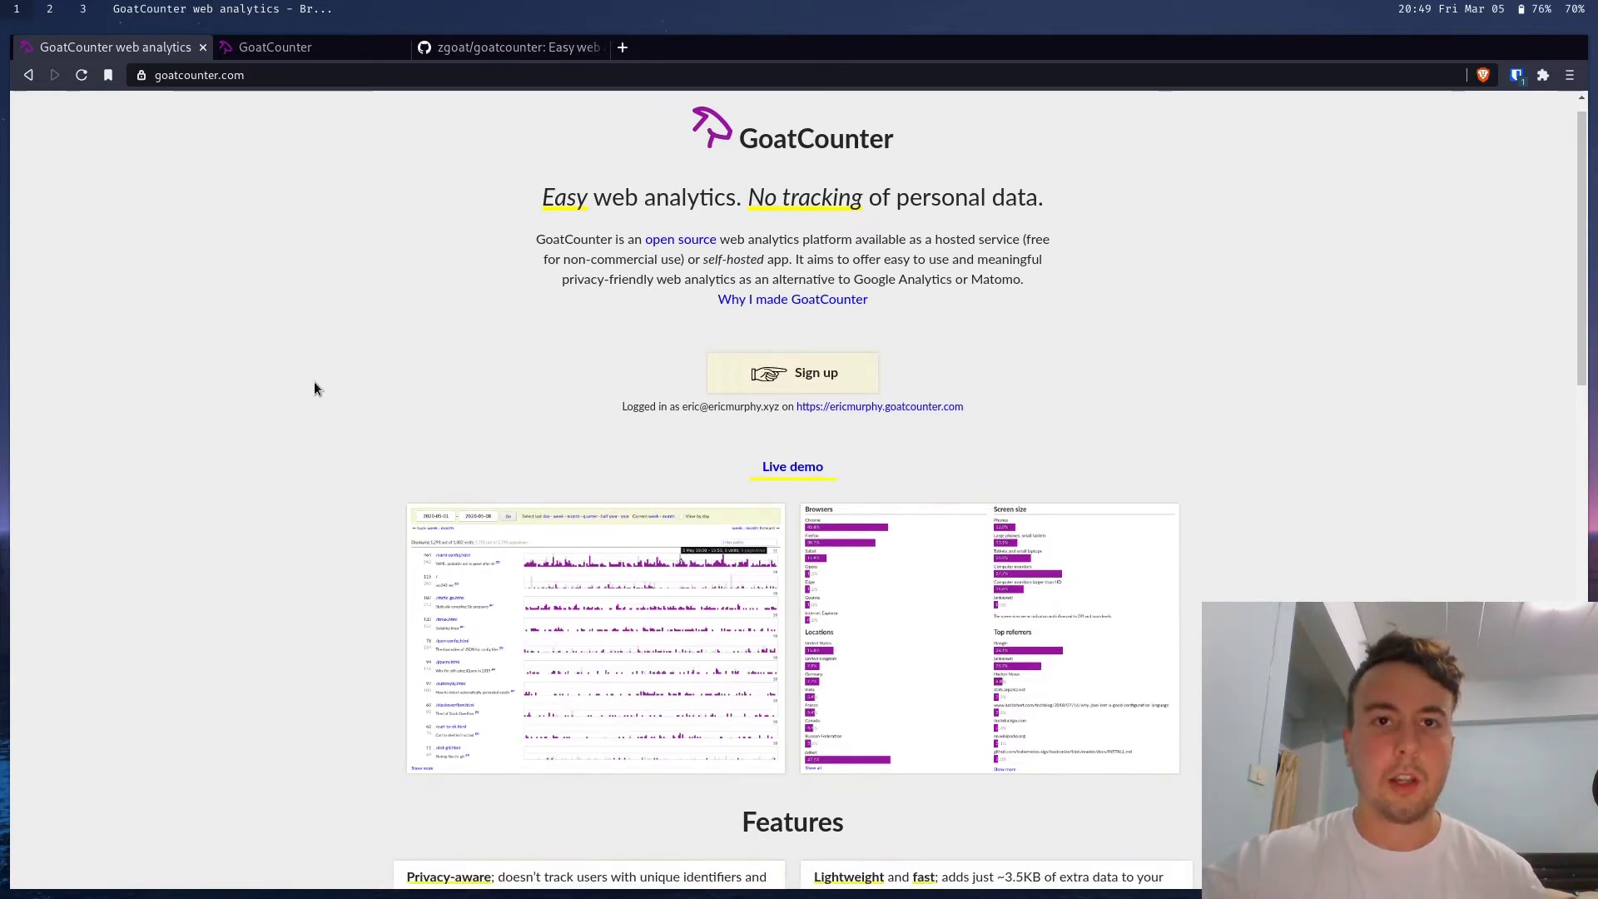
Scroll down the GoatCounter homepage and back to the top
scroll(322, 458, down, 5)
scroll(322, 458, down, 5)
scroll(321, 463, down, 4)
scroll(321, 463, down, 2)
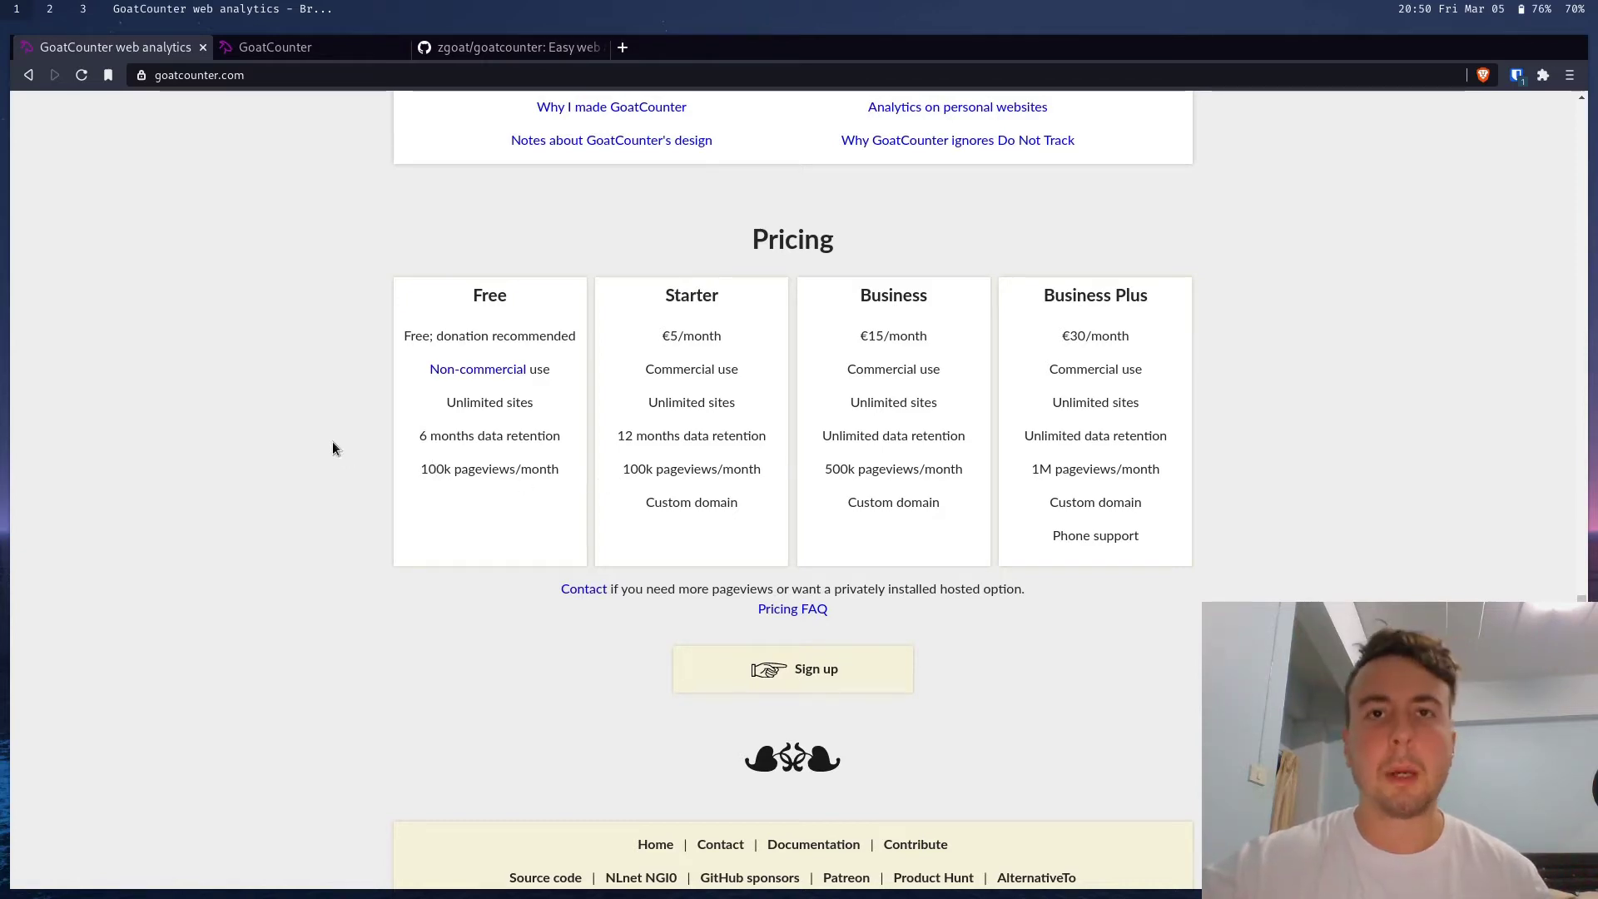
scroll(339, 424, up, 5)
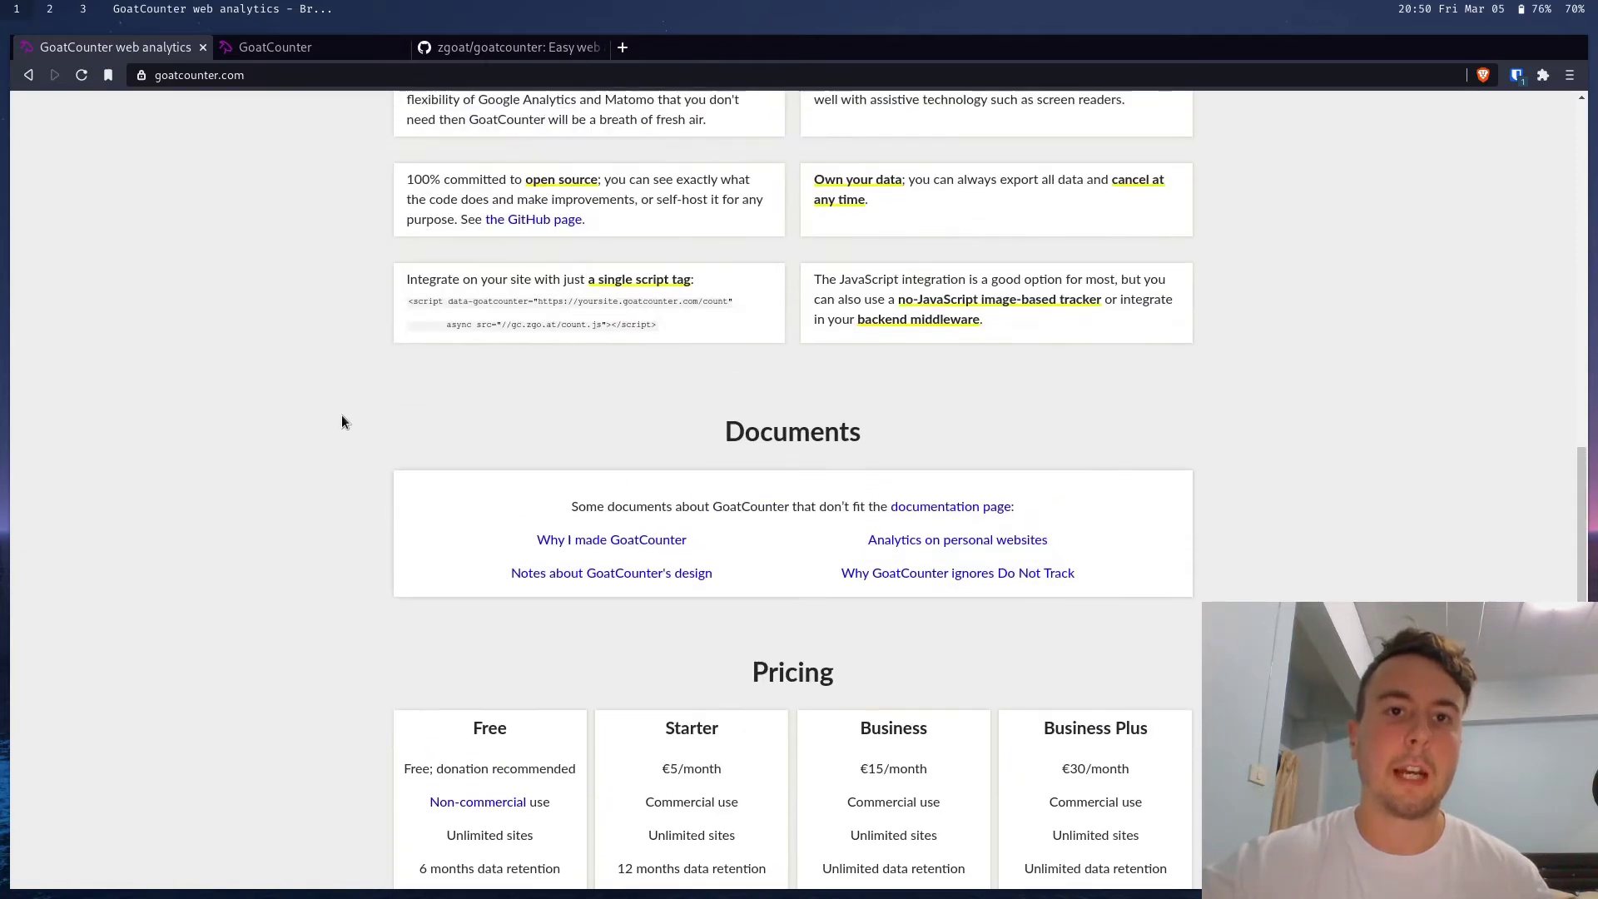
scroll(342, 421, up, 8)
scroll(342, 421, up, 3)
scroll(341, 421, up, 2)
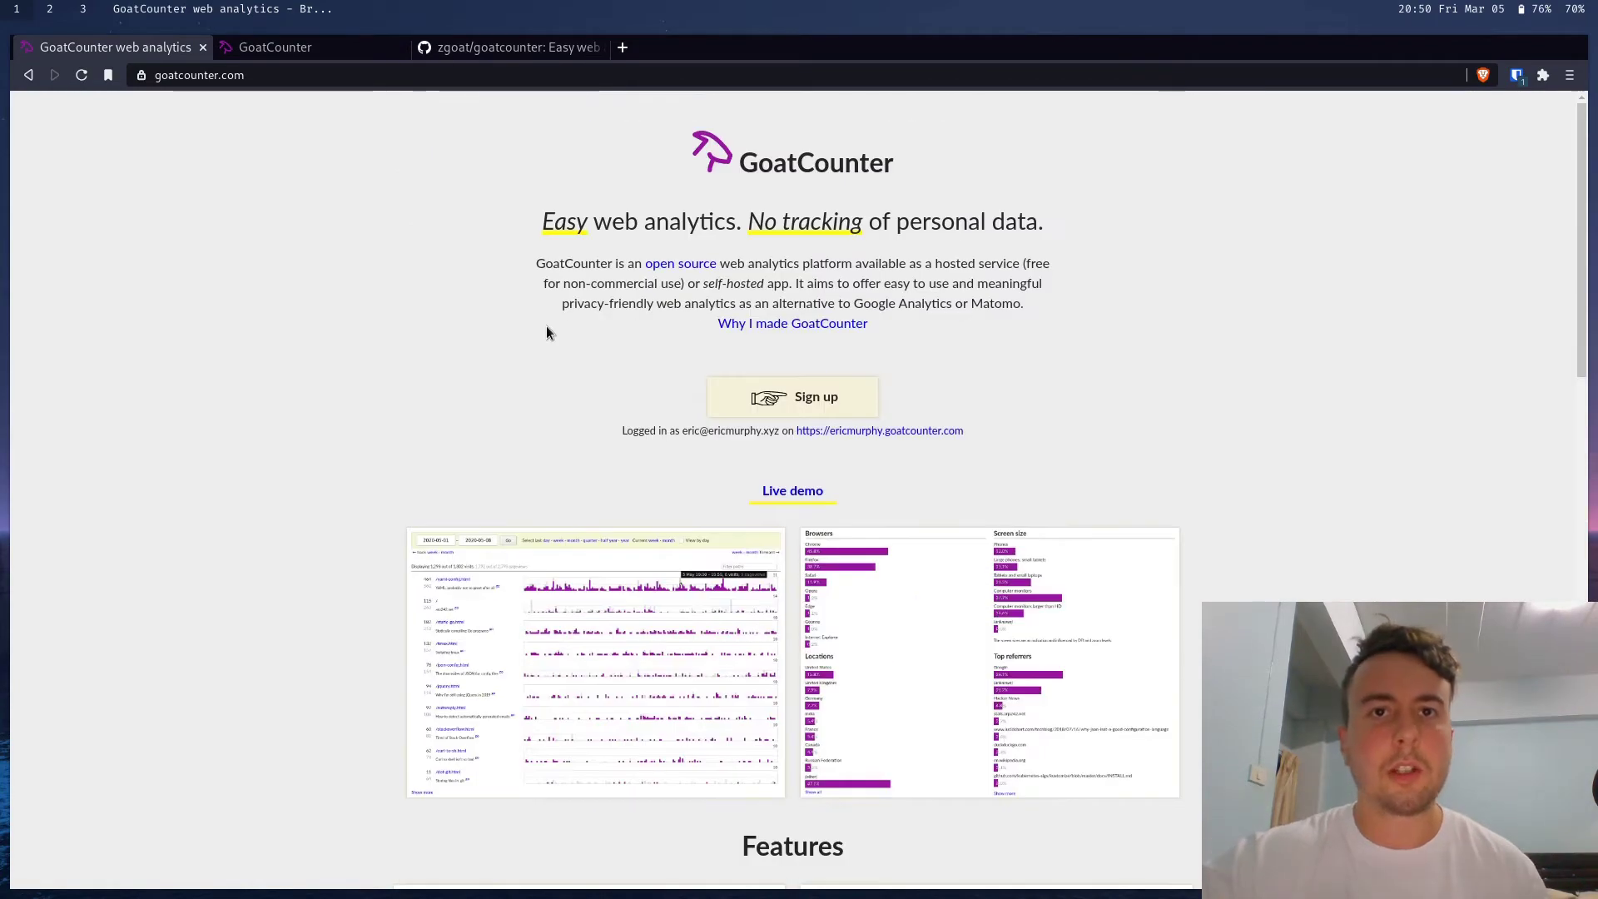
Open the stats2.arp242.net live demo in a new tab and browse its weekly per-page visits
click(772, 491)
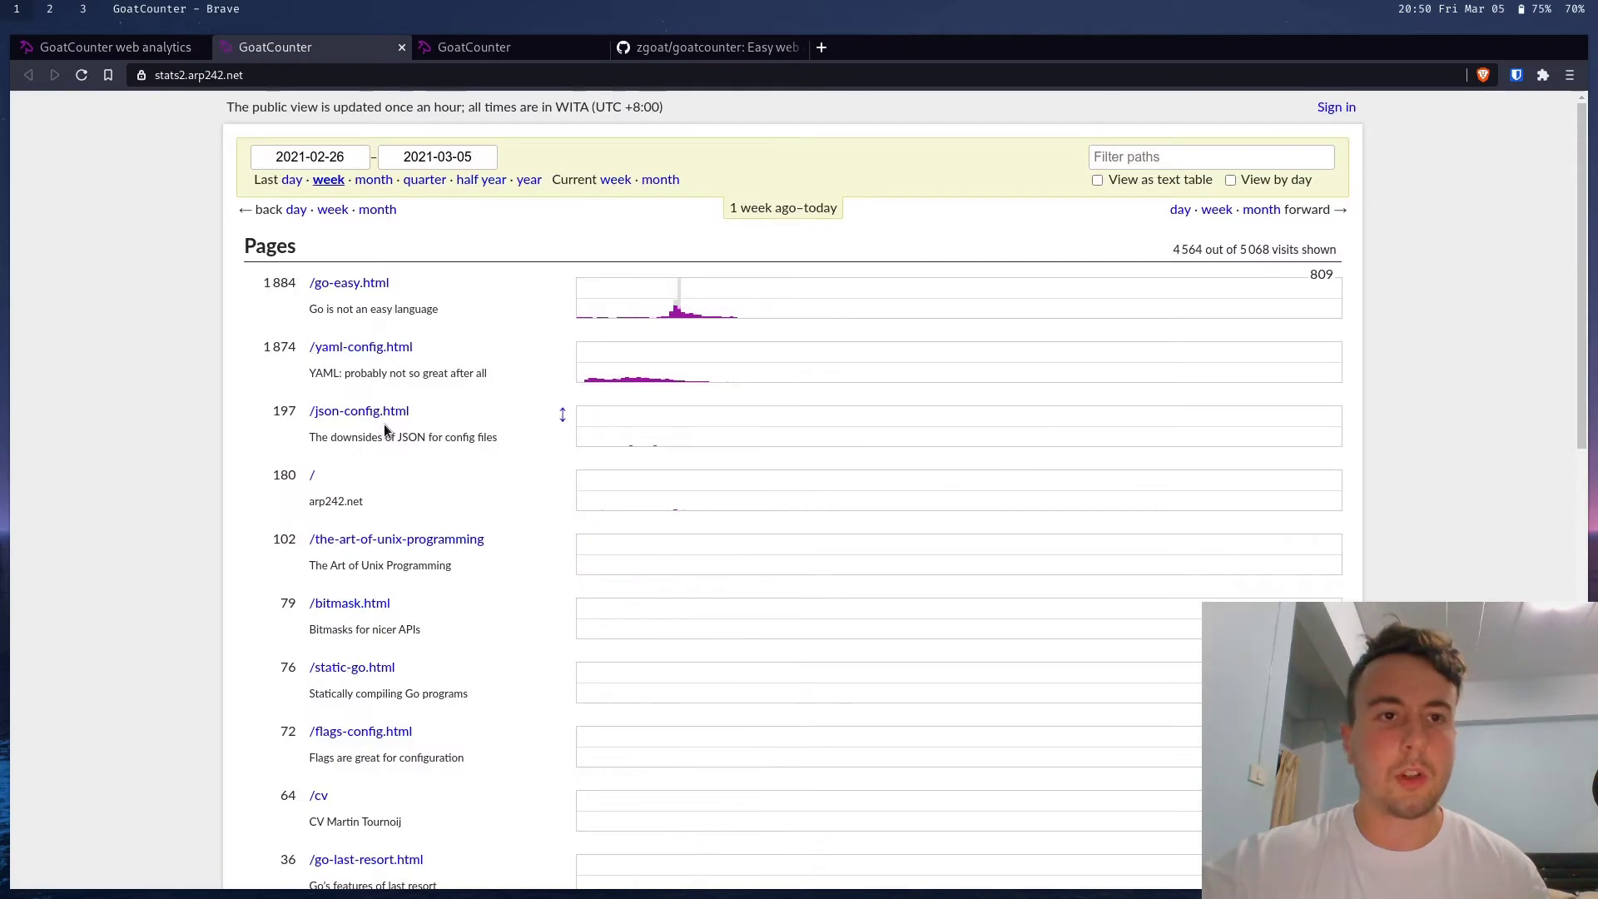
scroll(161, 428, down, 1)
scroll(161, 429, down, 2)
scroll(160, 429, down, 3)
scroll(161, 428, down, 6)
scroll(161, 428, up, 7)
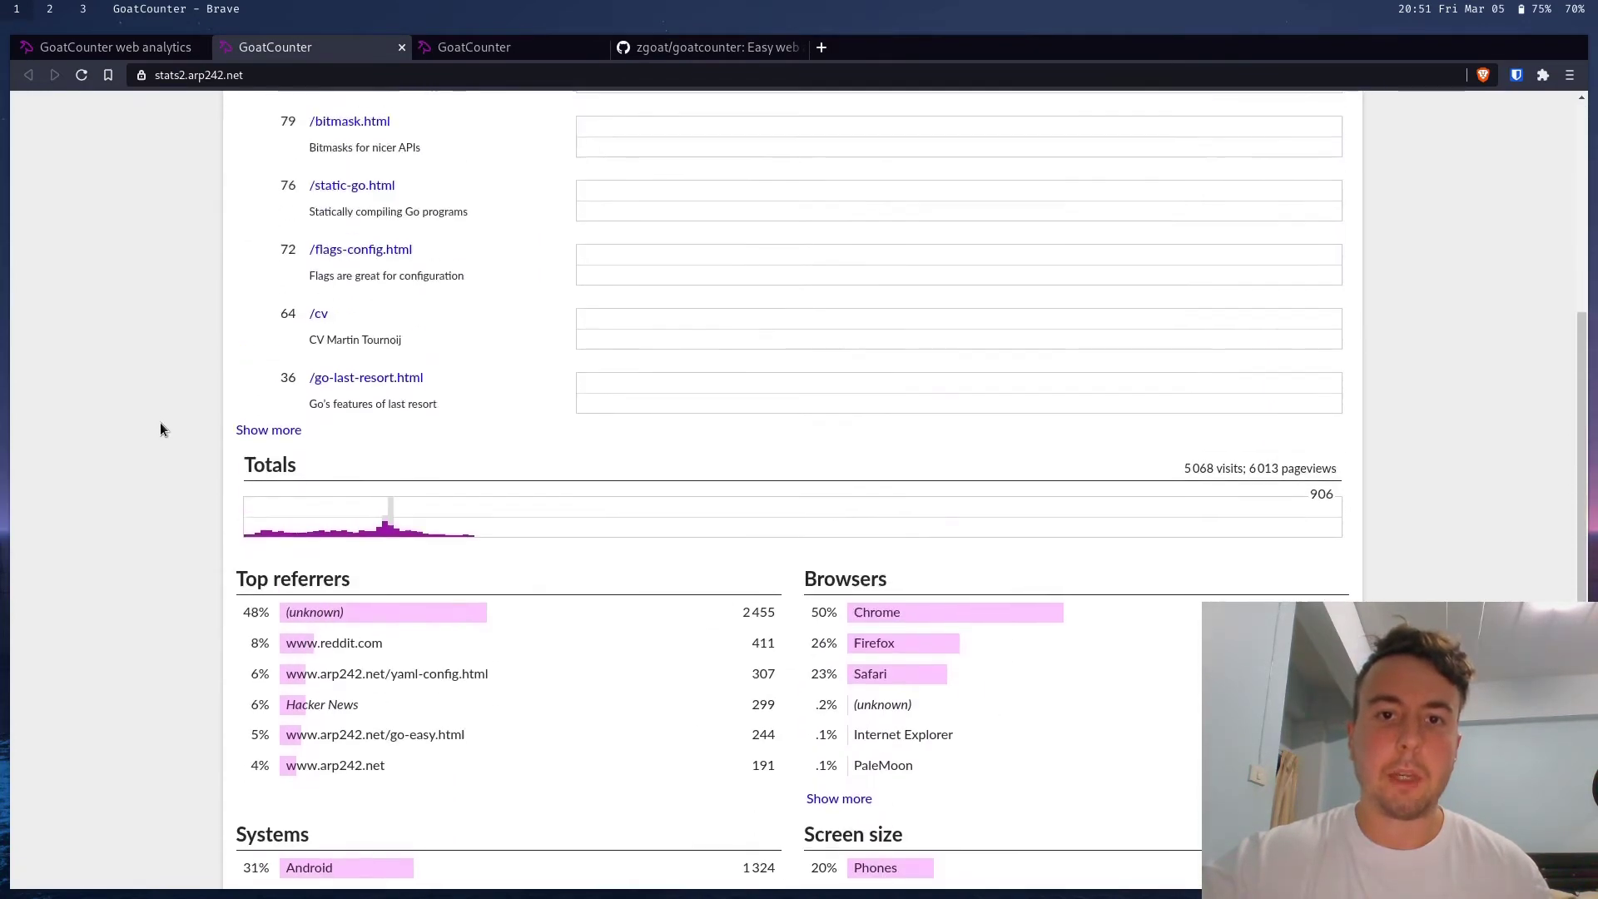
scroll(161, 428, up, 5)
scroll(160, 429, up, 1)
scroll(160, 428, down, 1)
scroll(161, 429, up, 2)
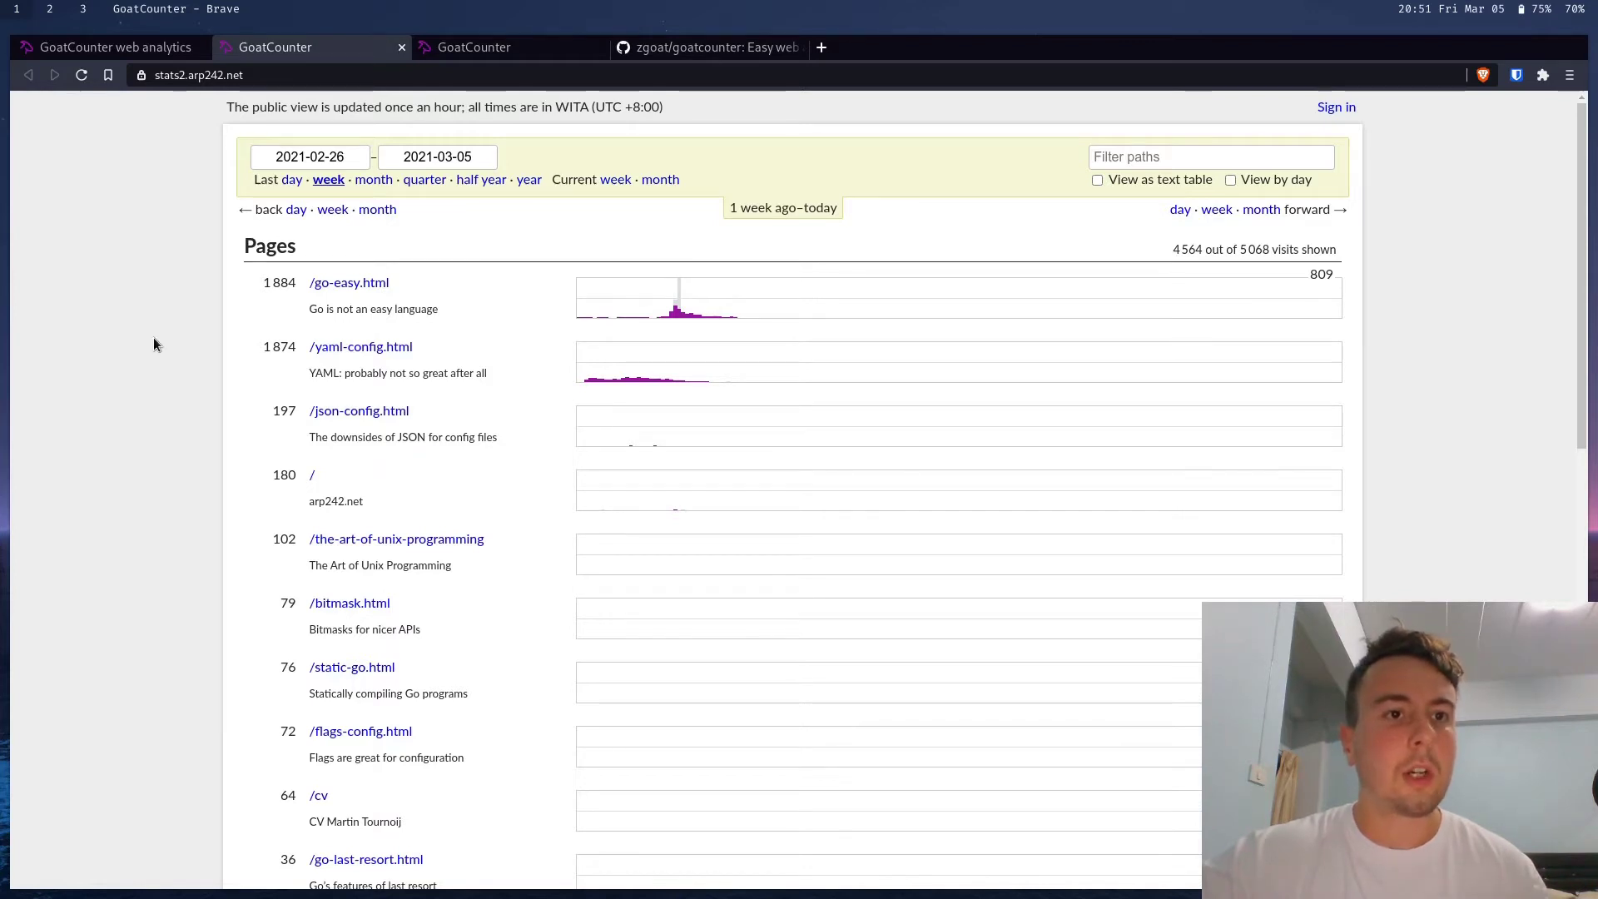
scroll(153, 343, down, 1)
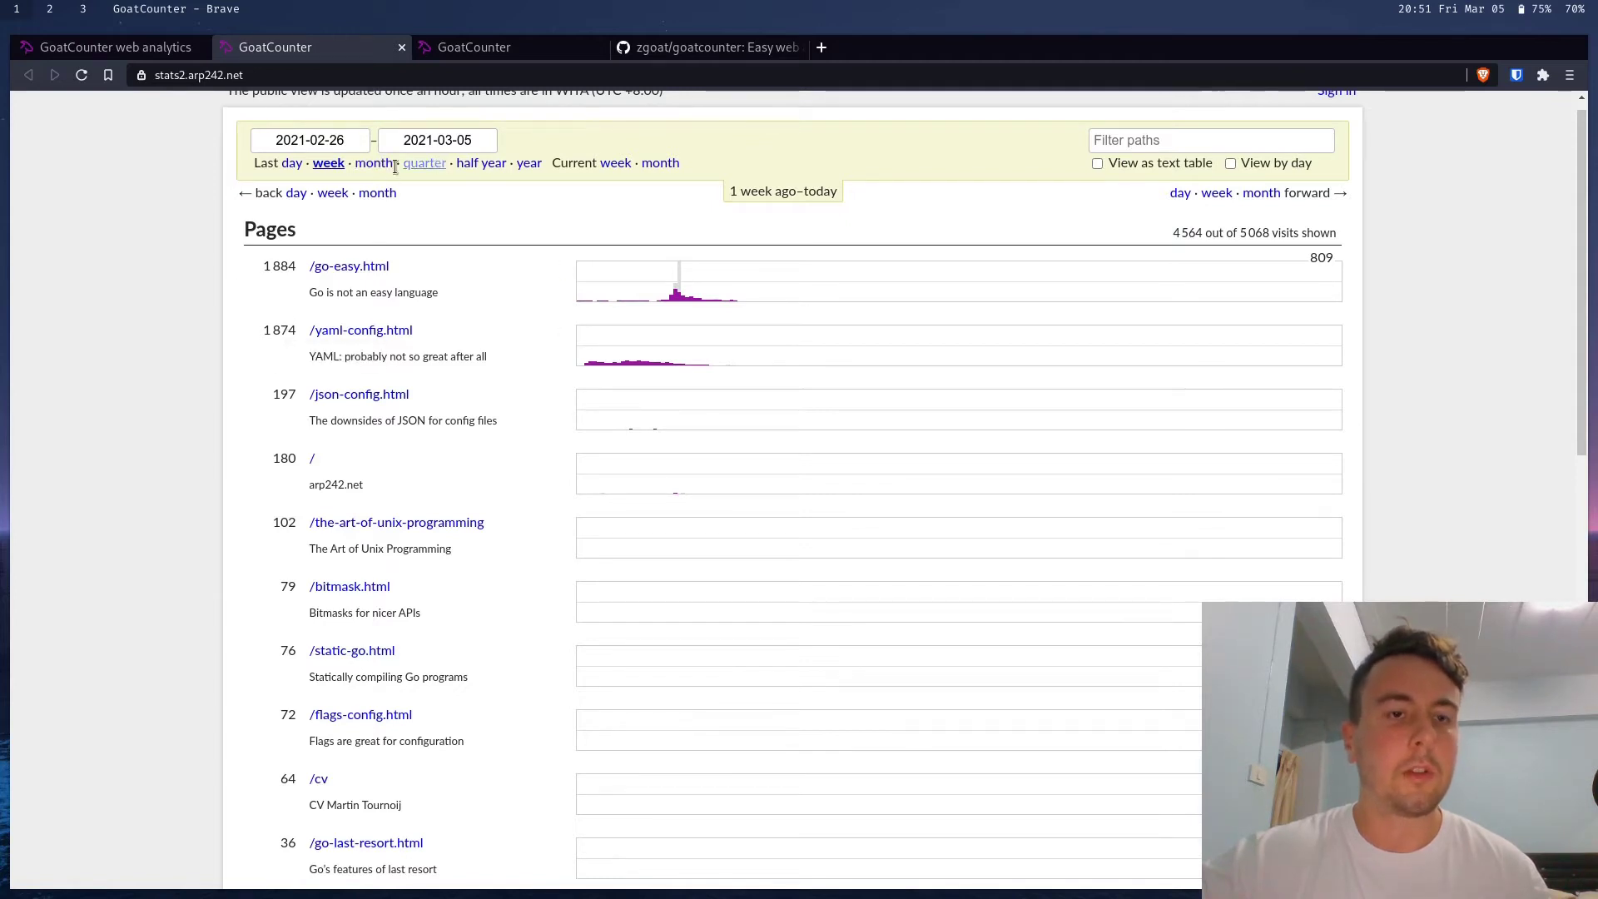
Switch the demo to the last quarter and browse its 57,166 visits by browser, system and location
click(423, 163)
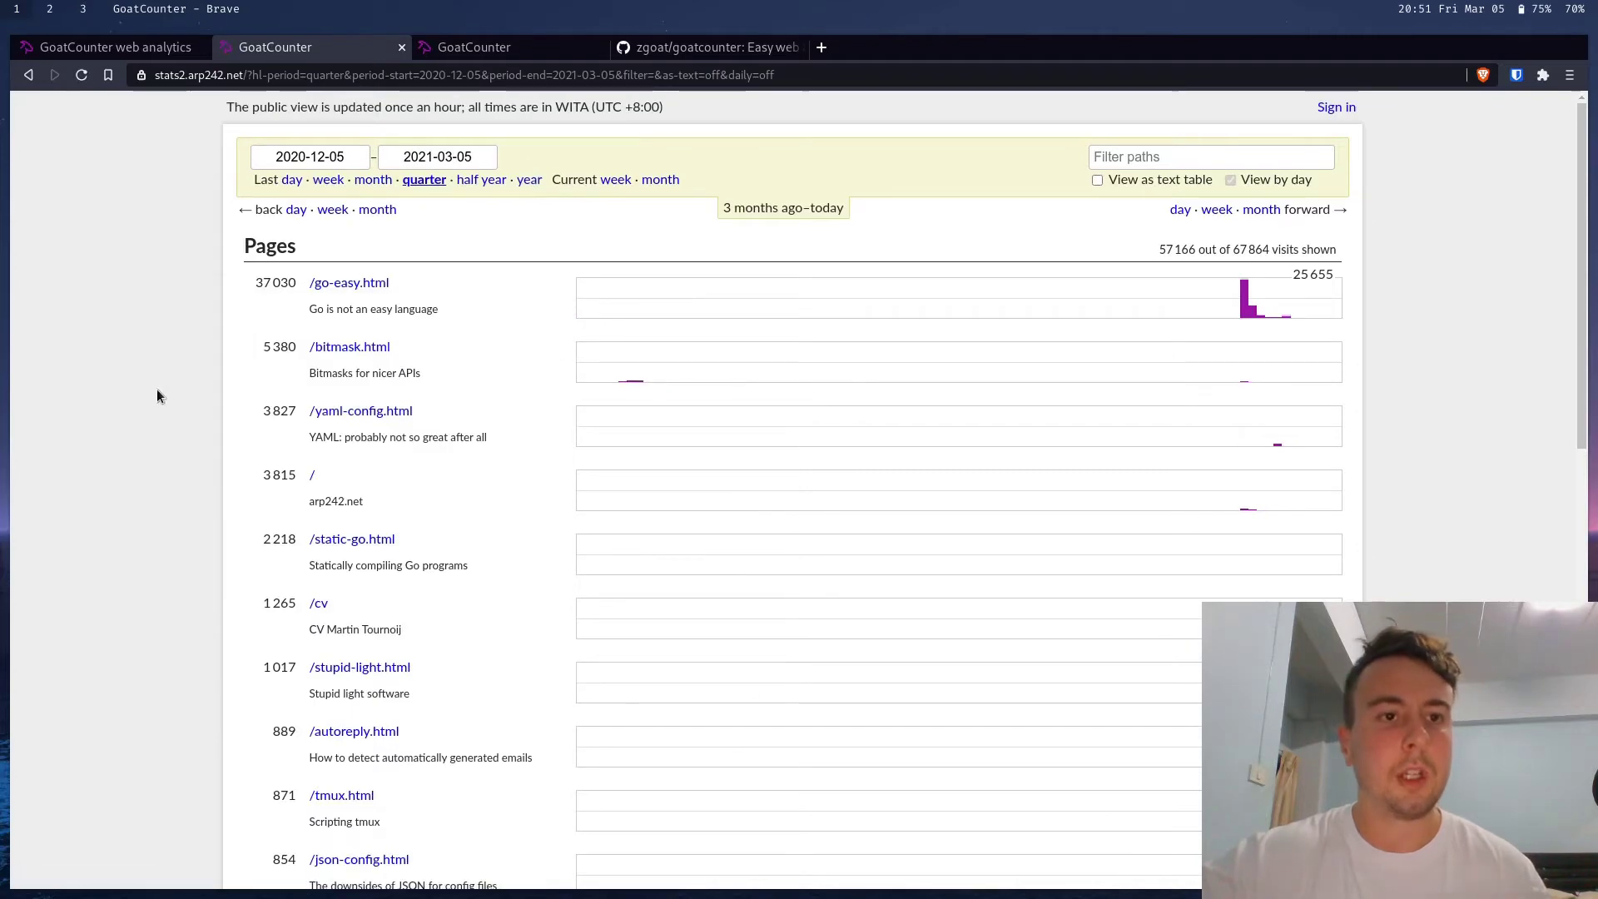
scroll(156, 396, down, 4)
scroll(157, 392, up, 4)
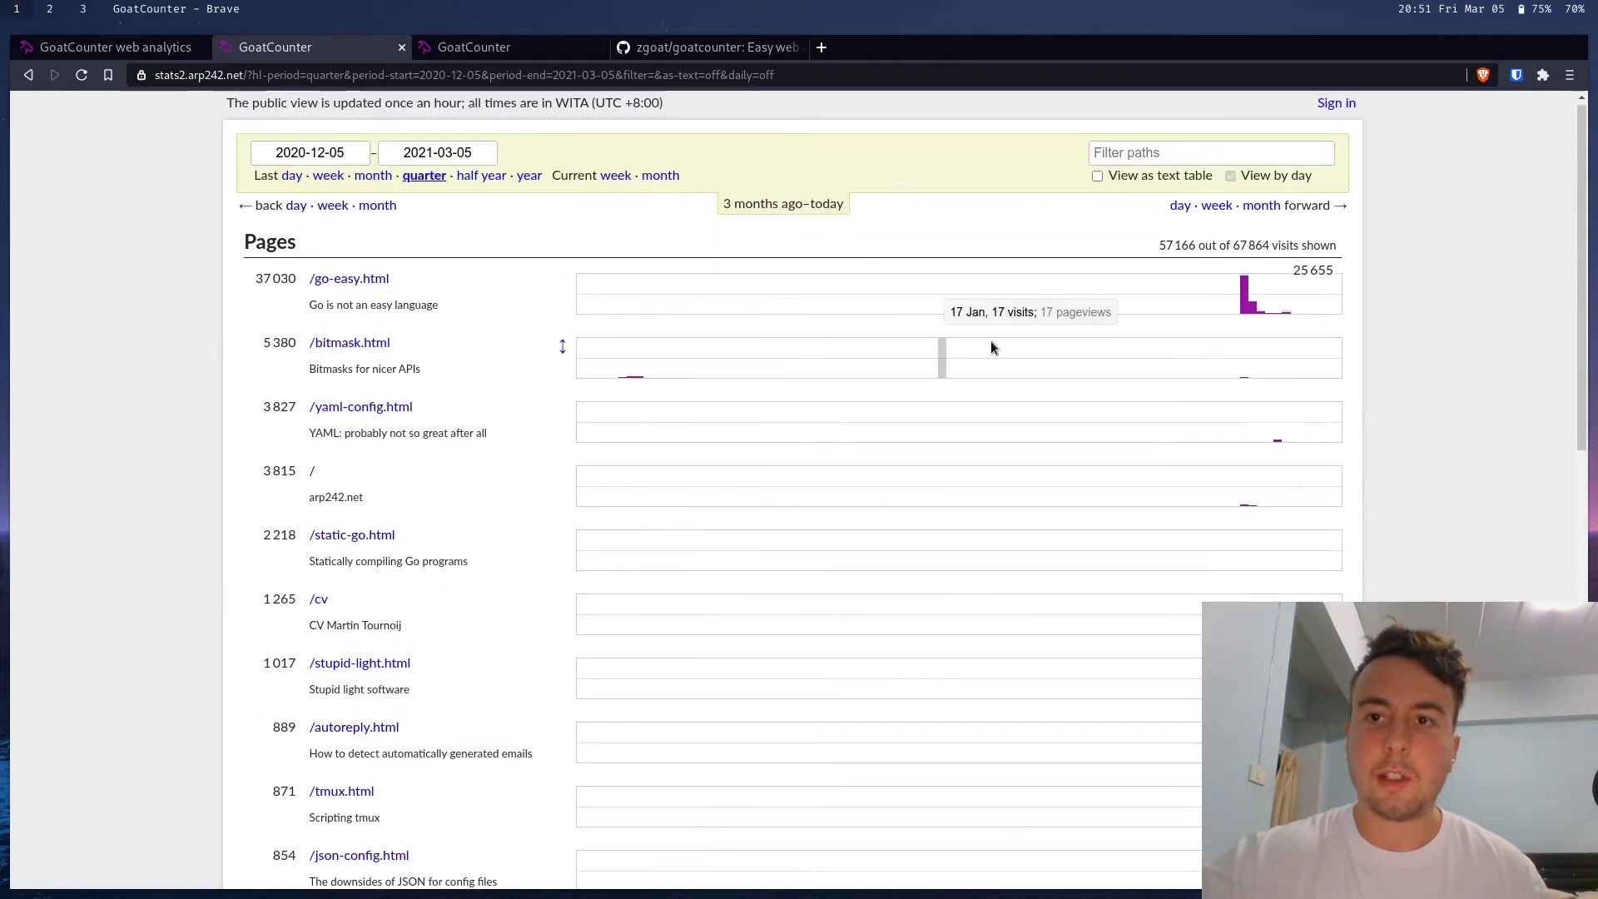
mouse_move(1243, 297)
scroll(871, 293, down, 8)
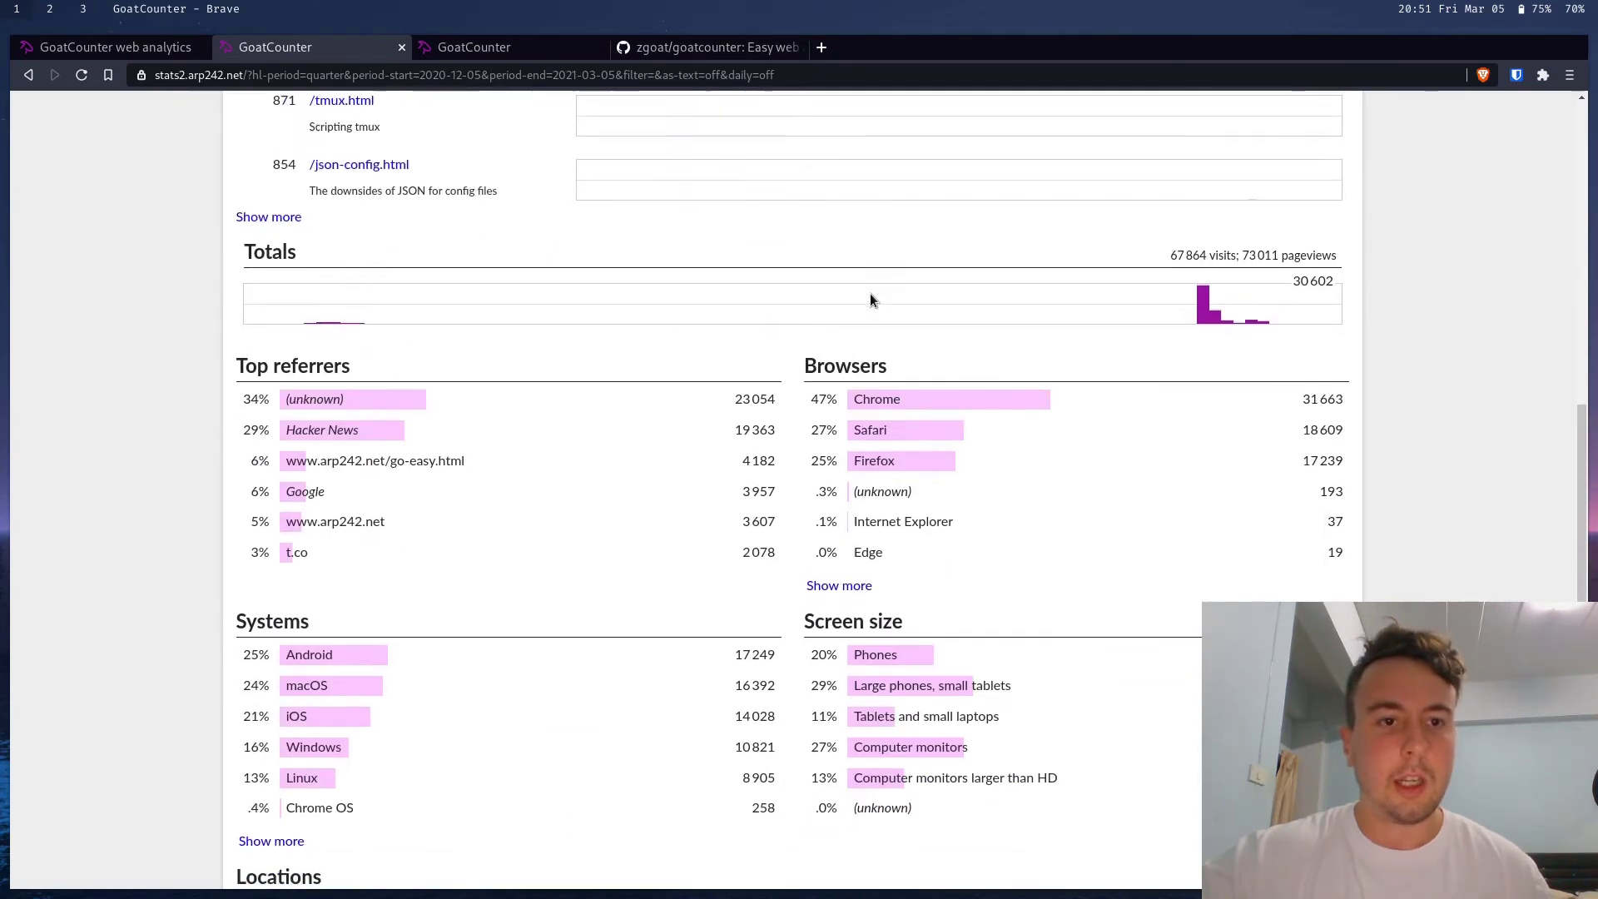
scroll(870, 293, down, 1)
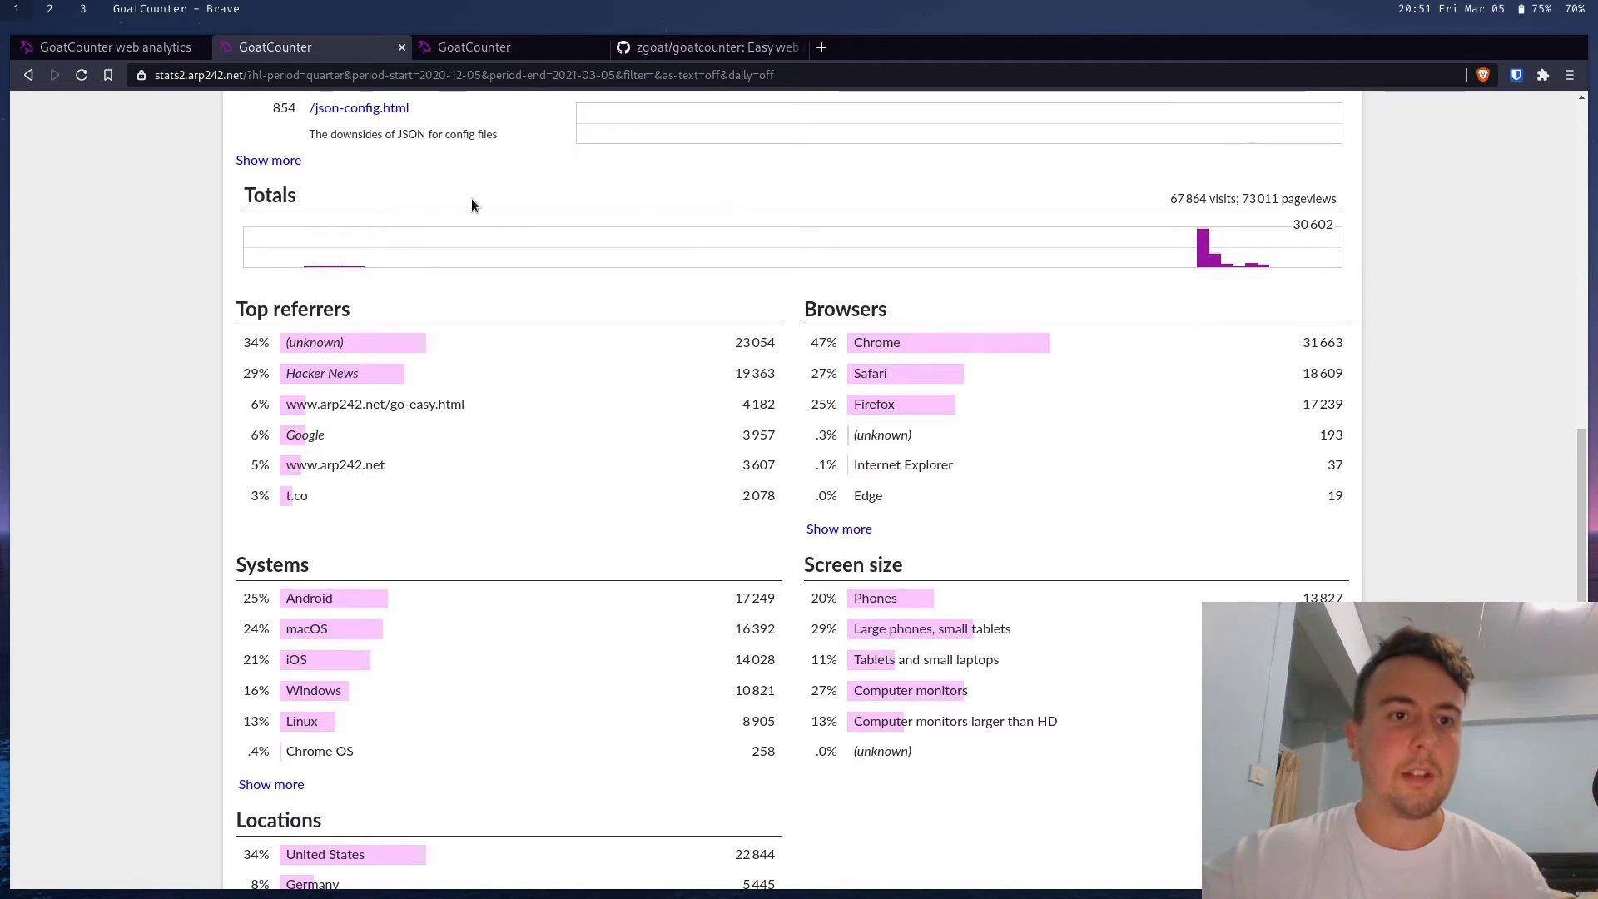
scroll(471, 200, down, 2)
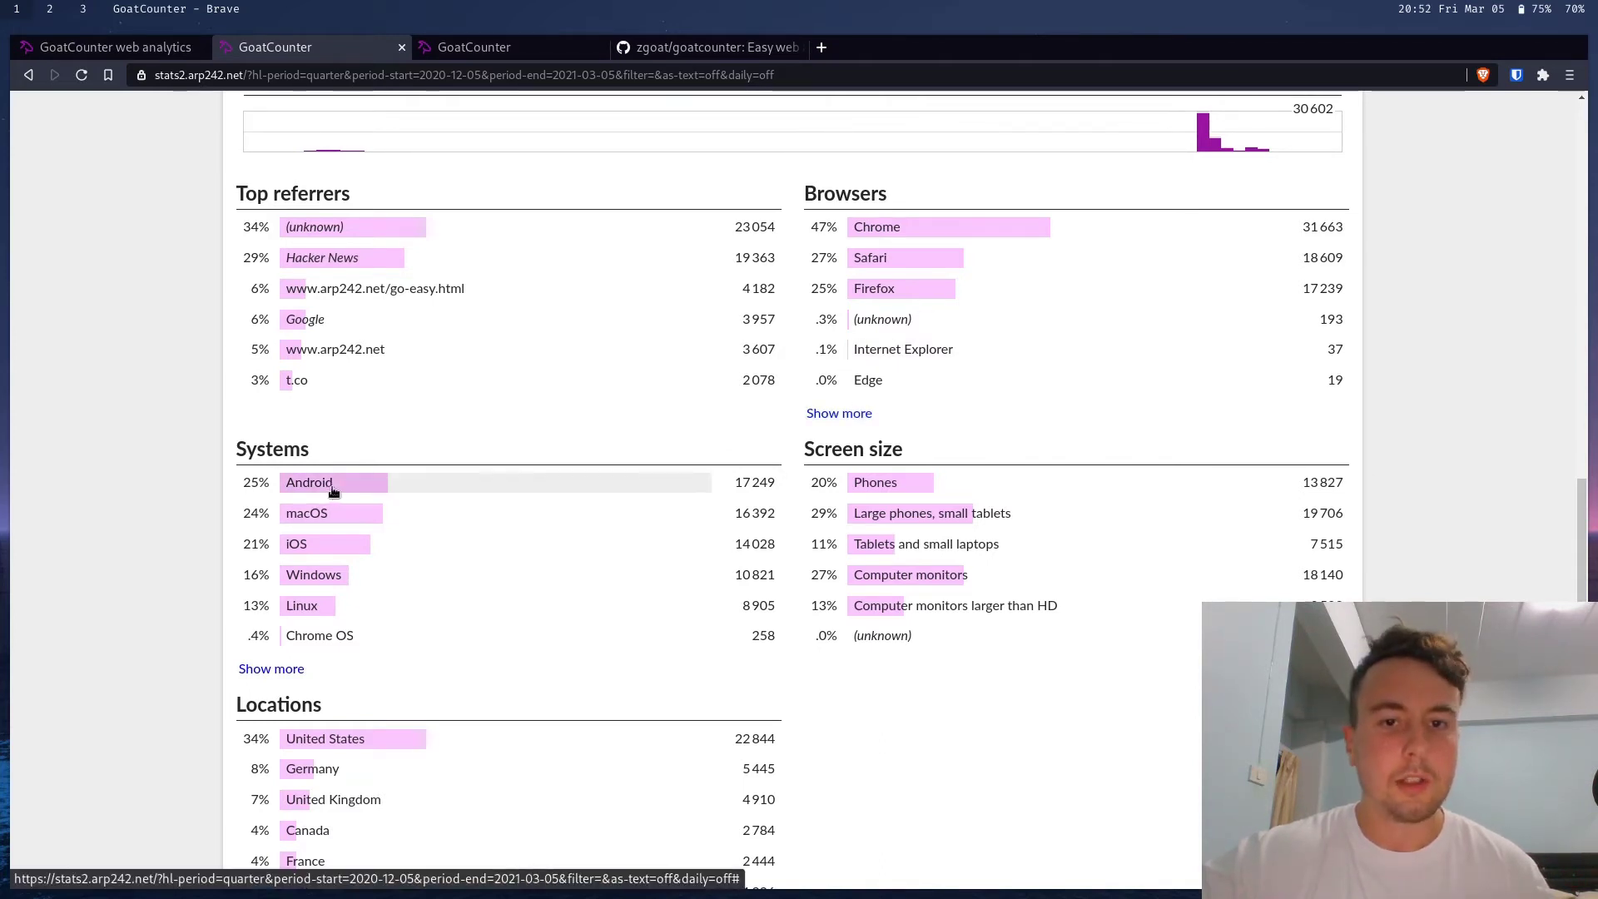
scroll(441, 501, down, 1)
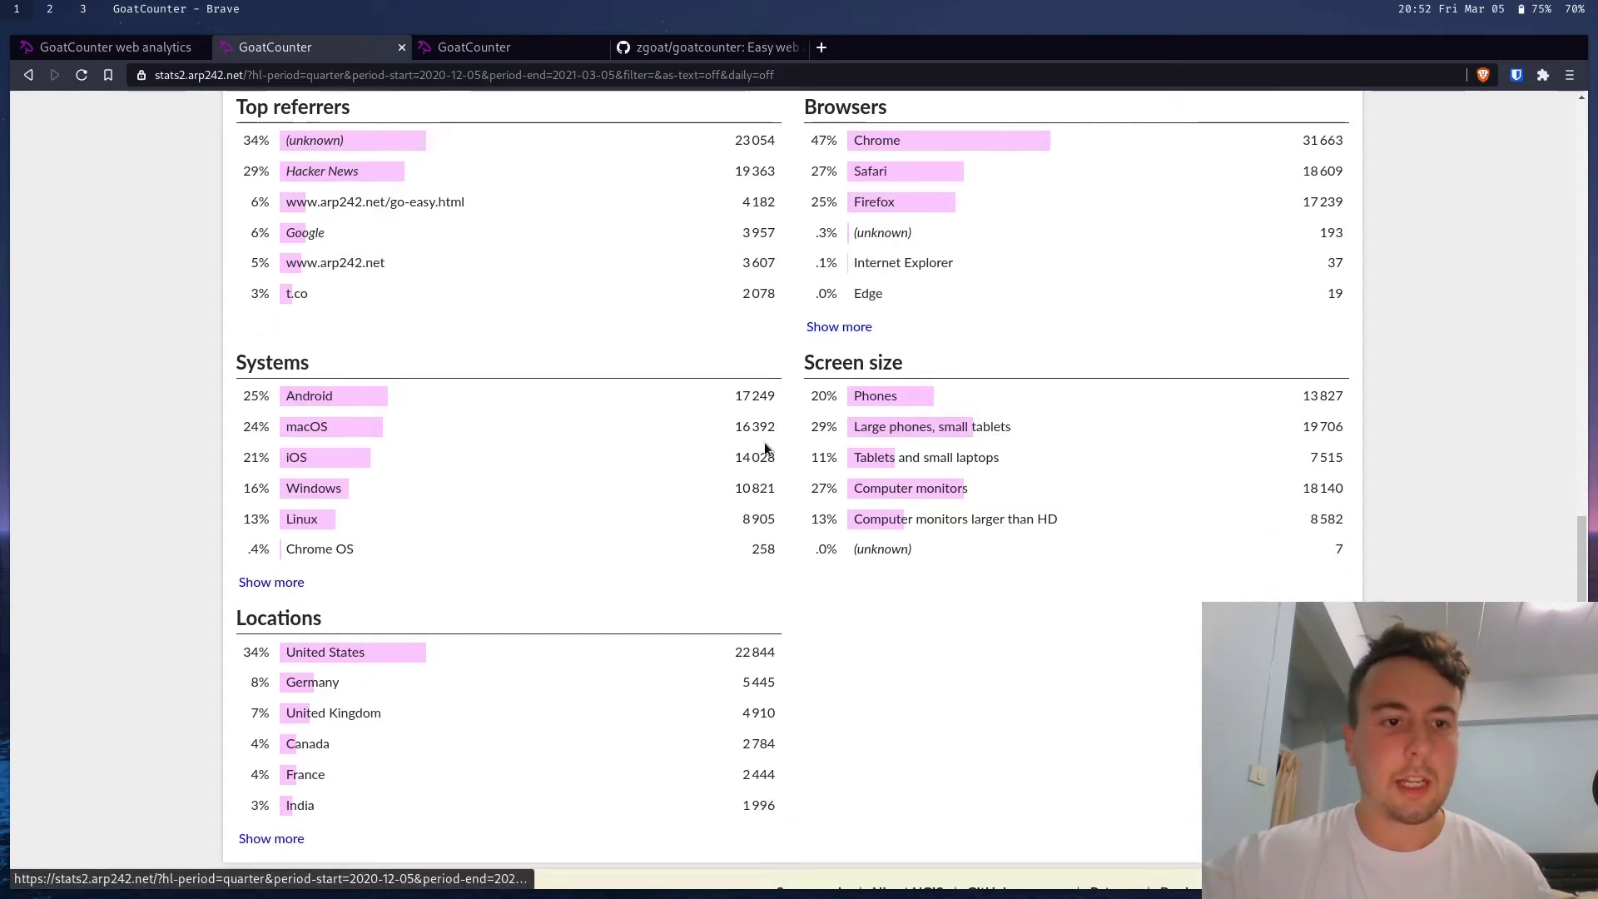
scroll(749, 453, down, 1)
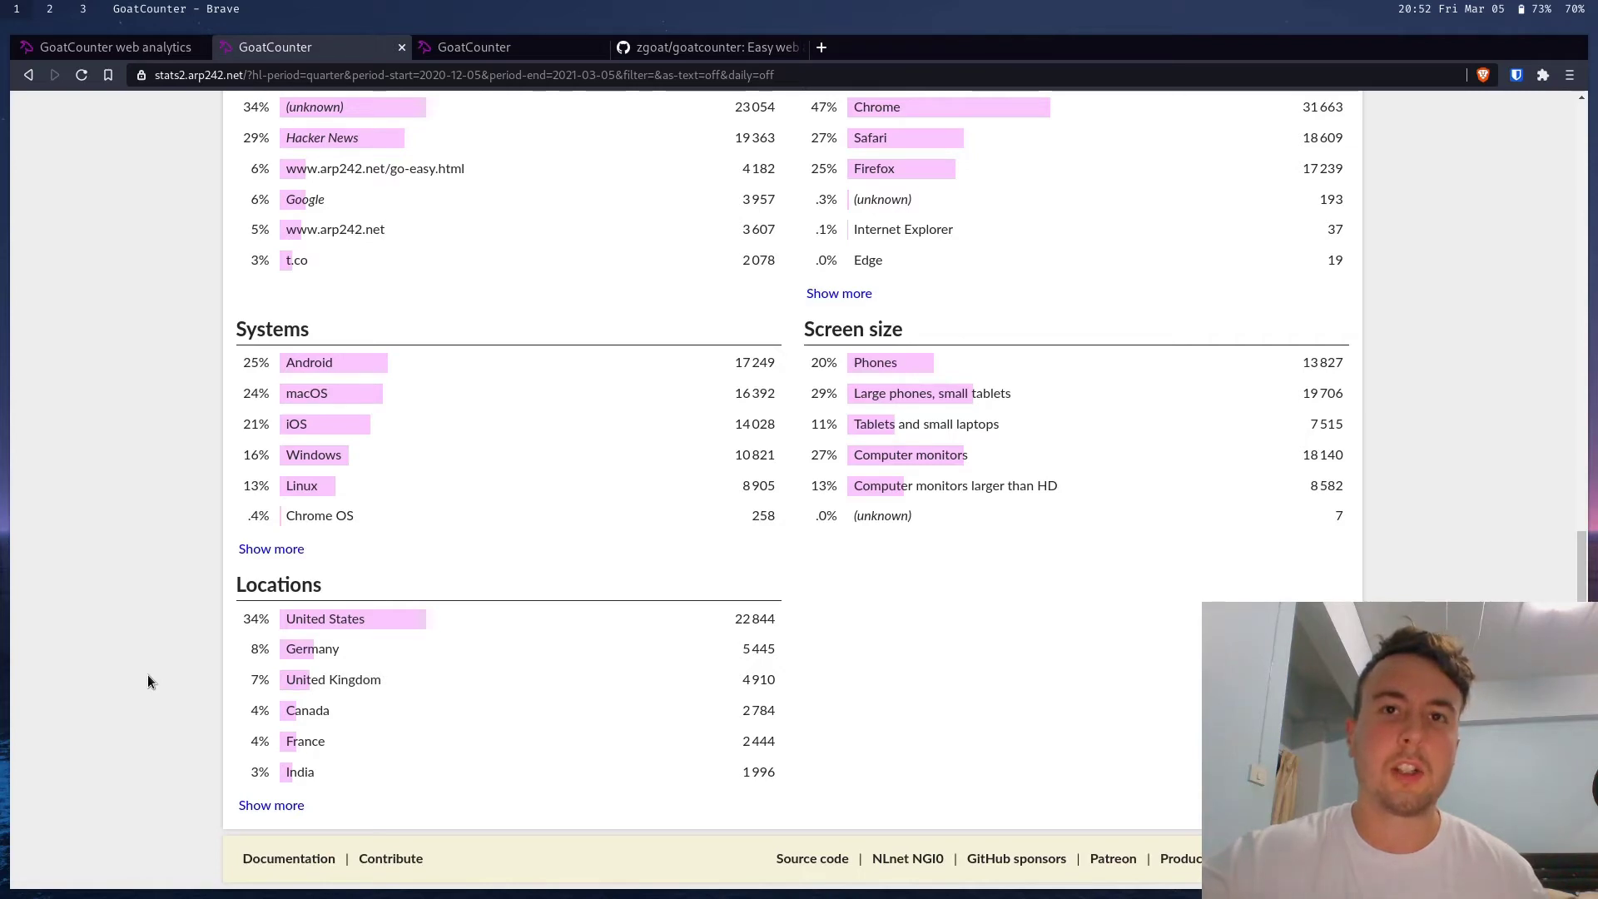
scroll(147, 674, up, 4)
scroll(147, 674, up, 6)
scroll(147, 674, up, 2)
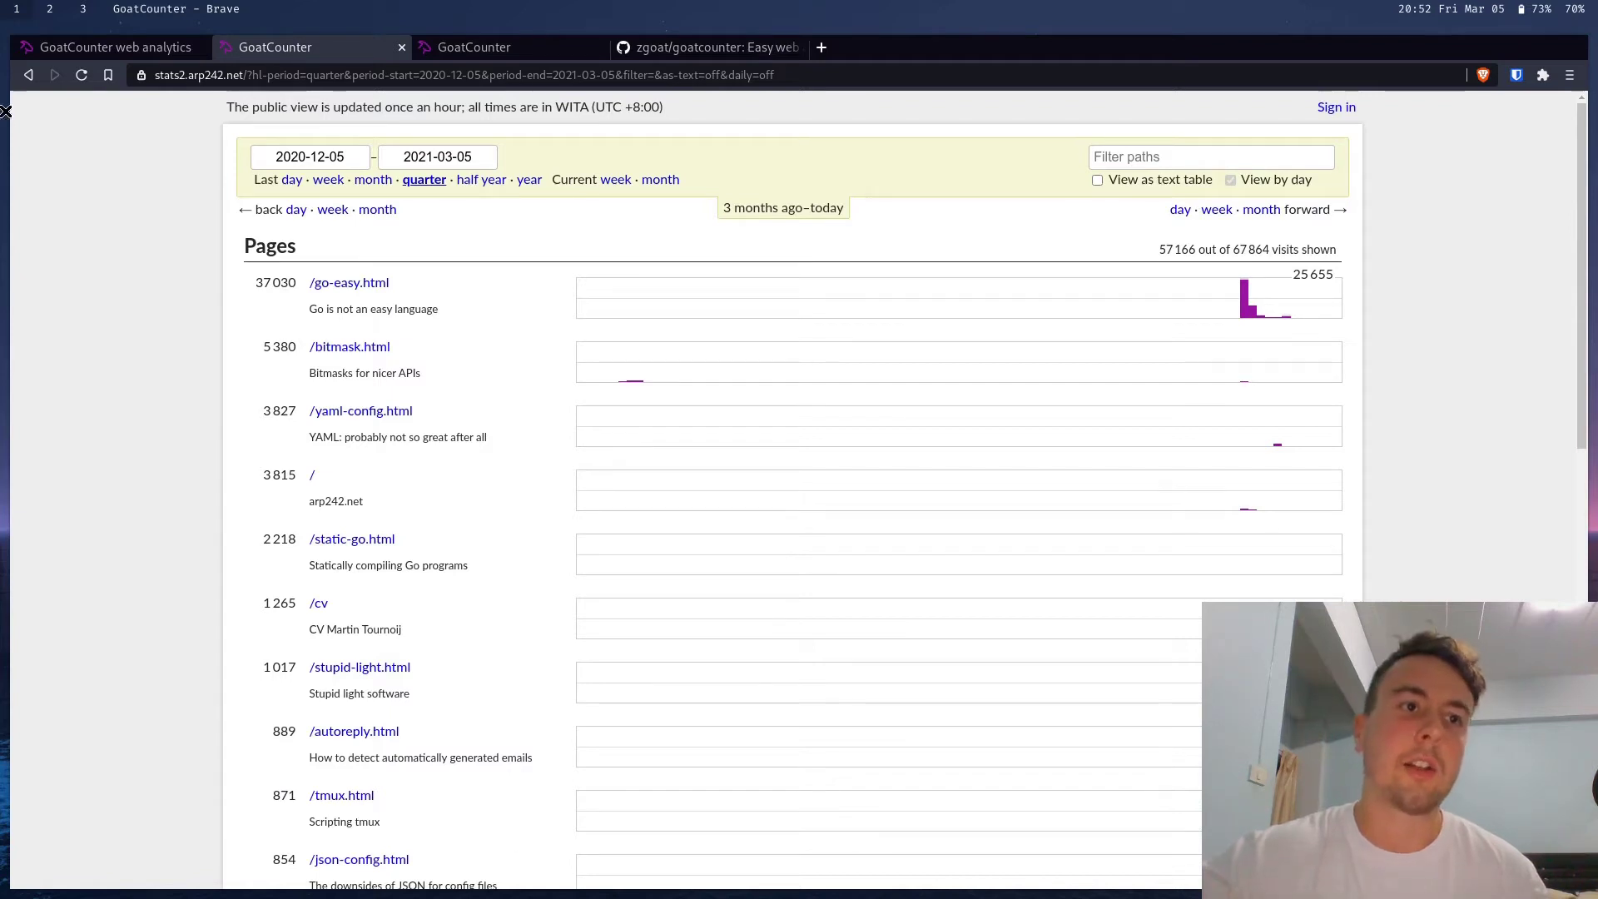
Return the demo dashboard to its one-week view
click(23, 80)
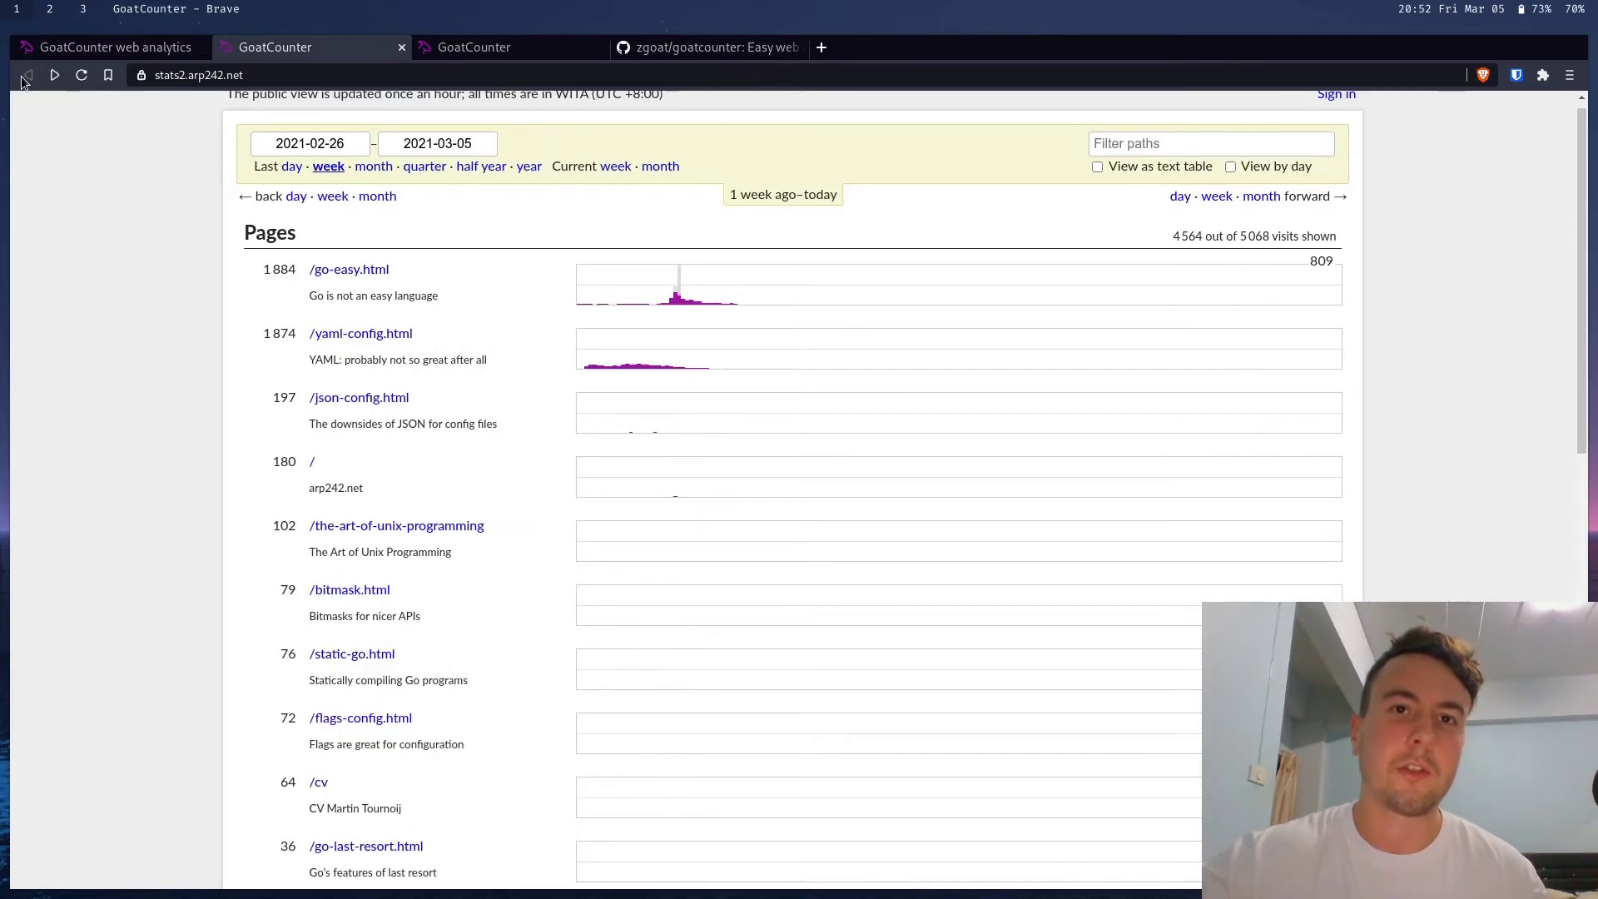
scroll(100, 236, up, 1)
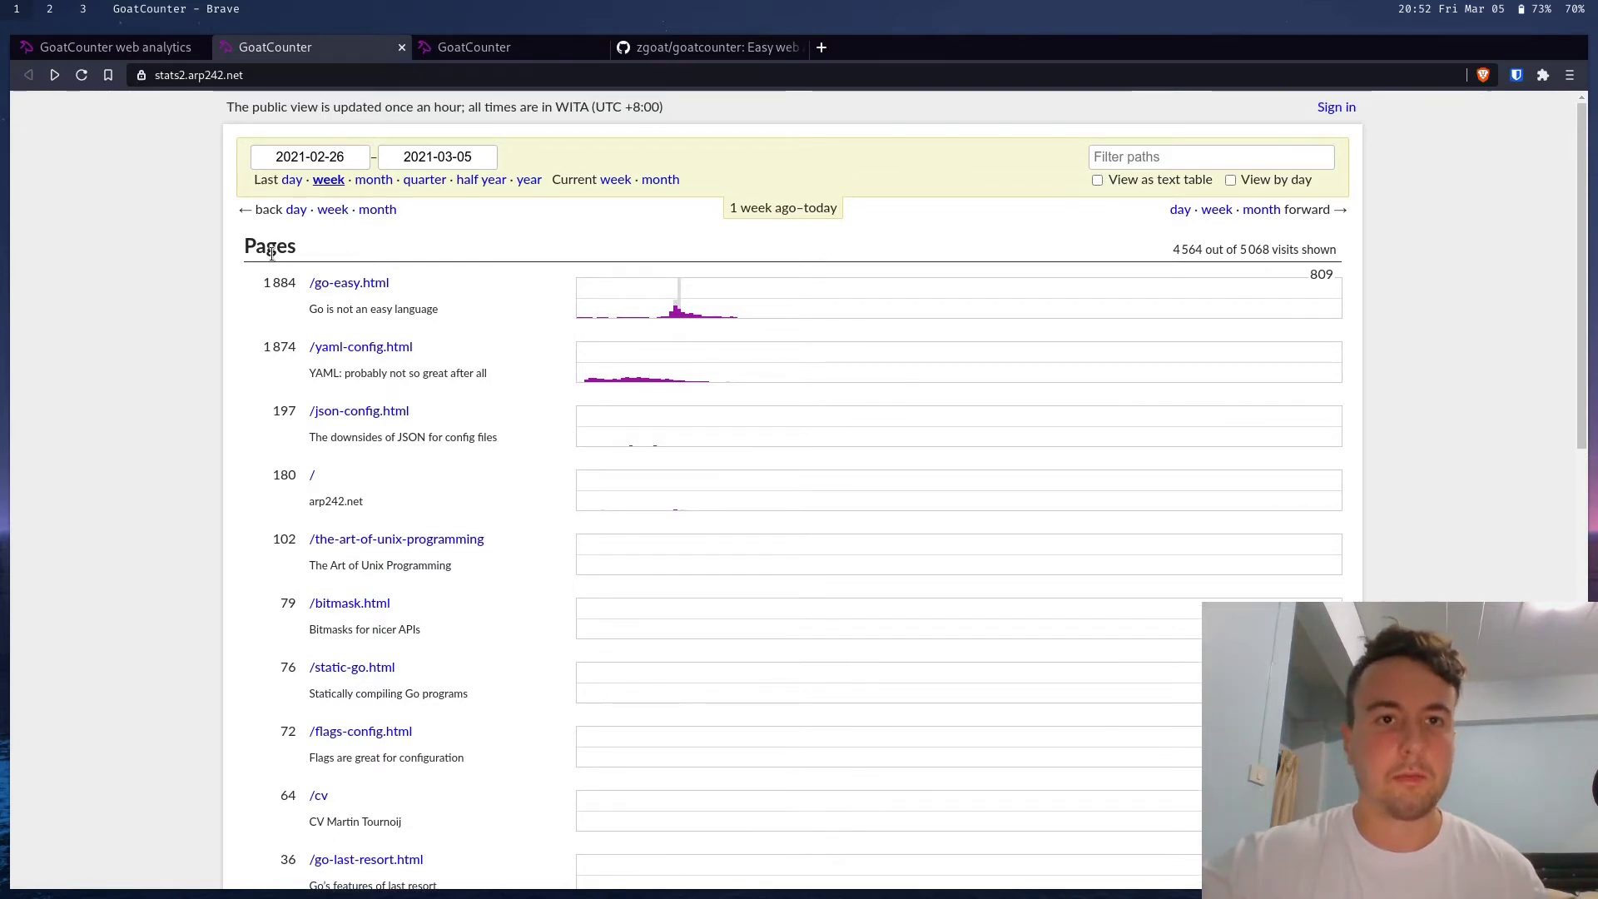
scroll(270, 253, down, 1)
scroll(169, 309, up, 1)
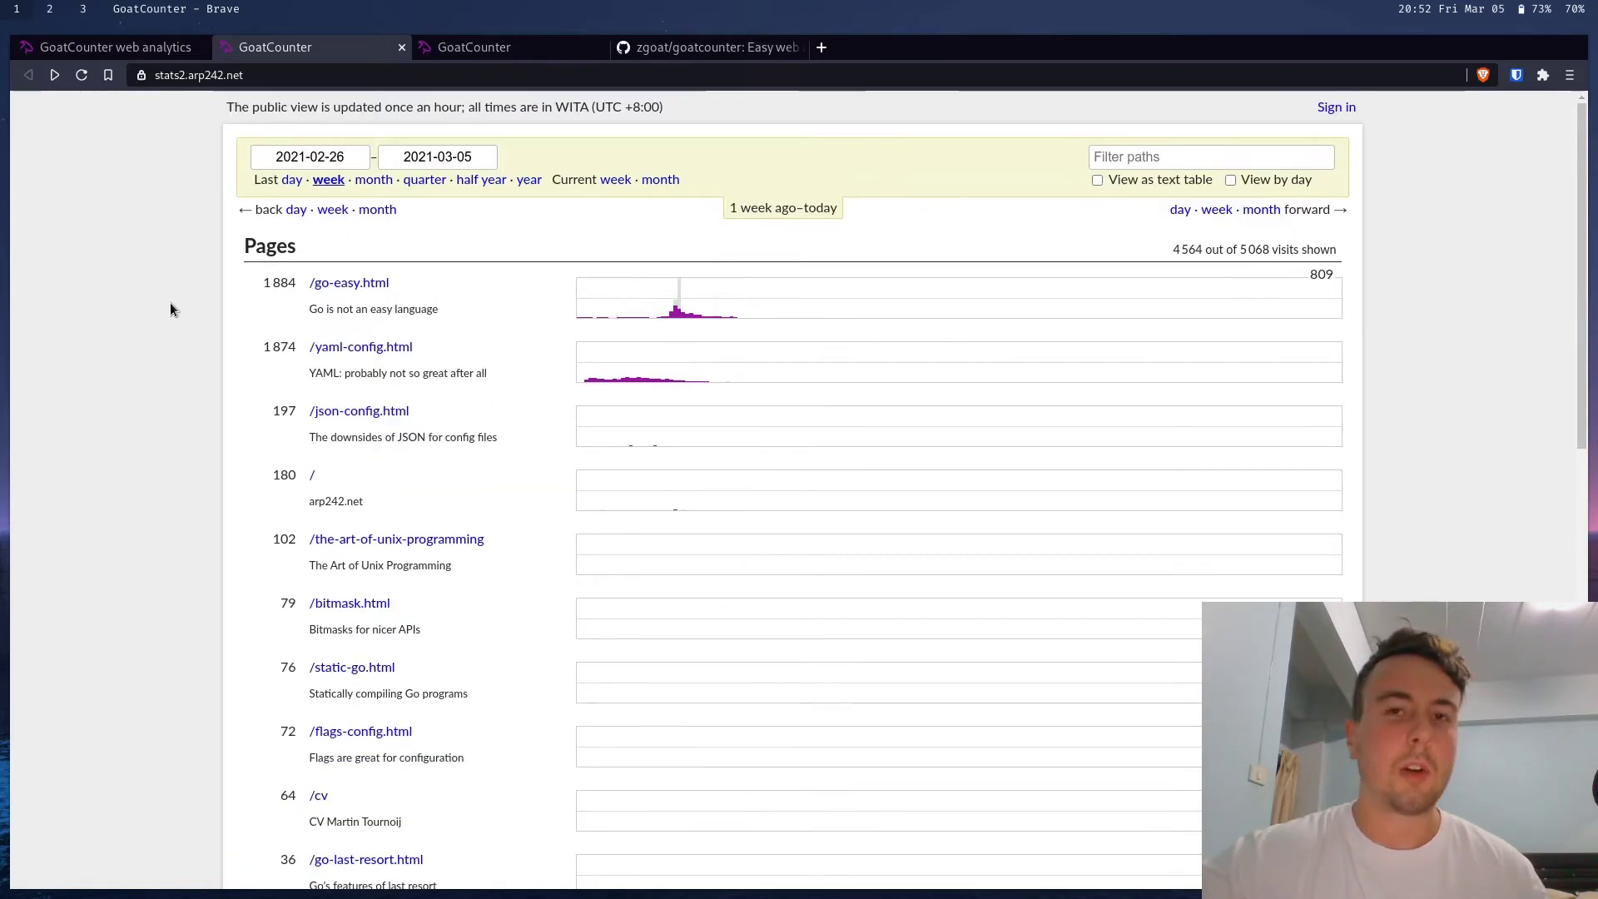
Close the demo tab and view the ericmurphy site's two-line tracking script
click(397, 50)
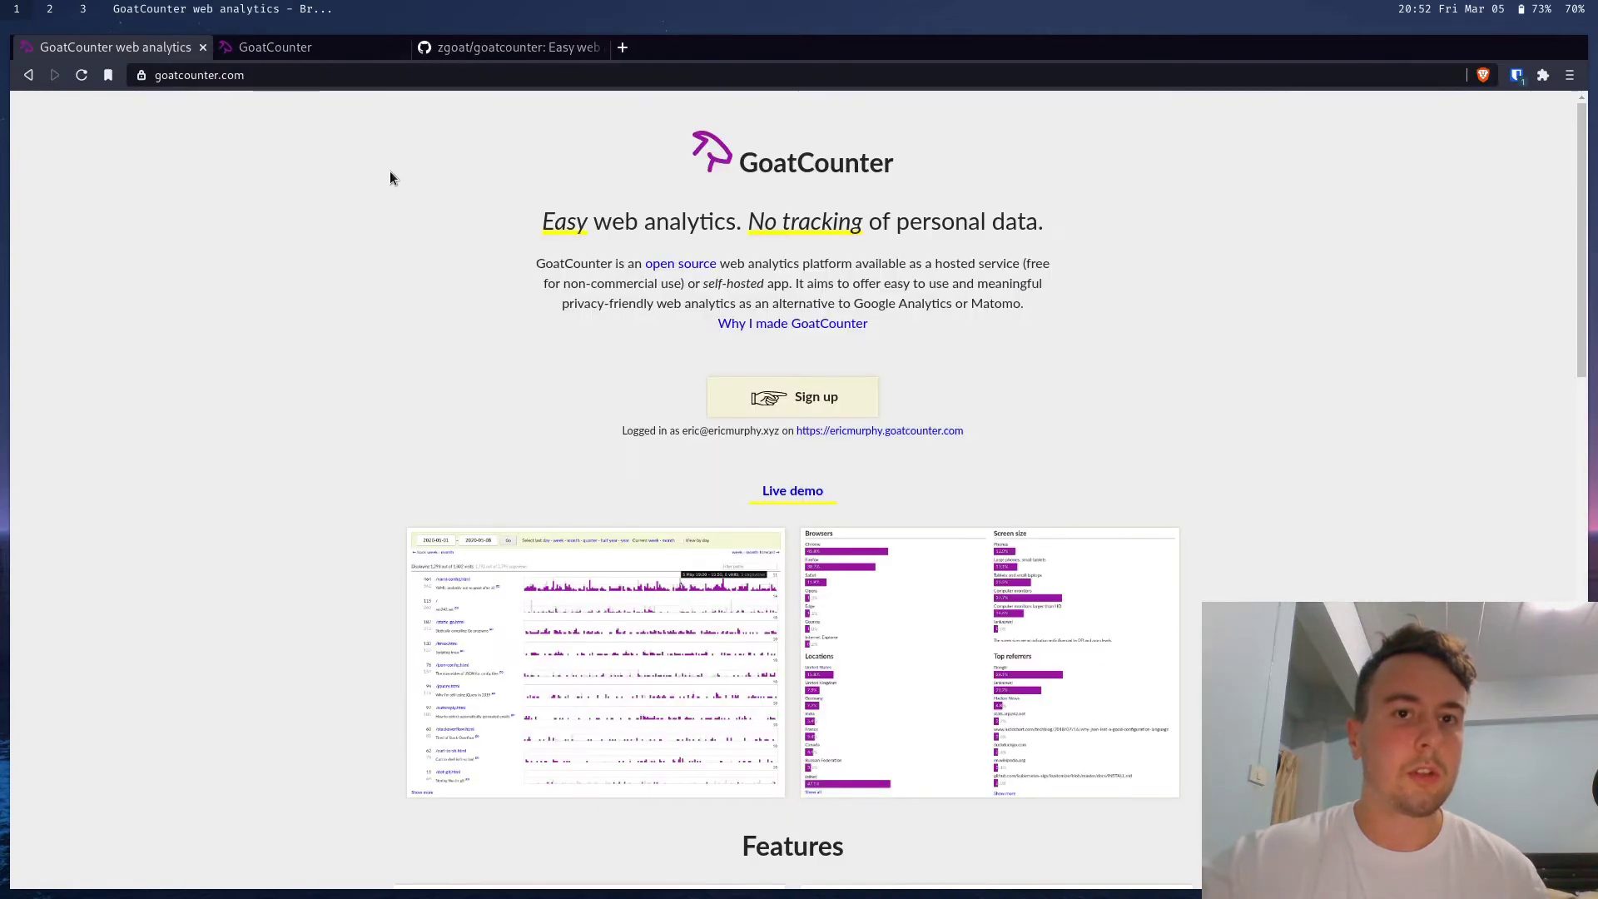
click(862, 432)
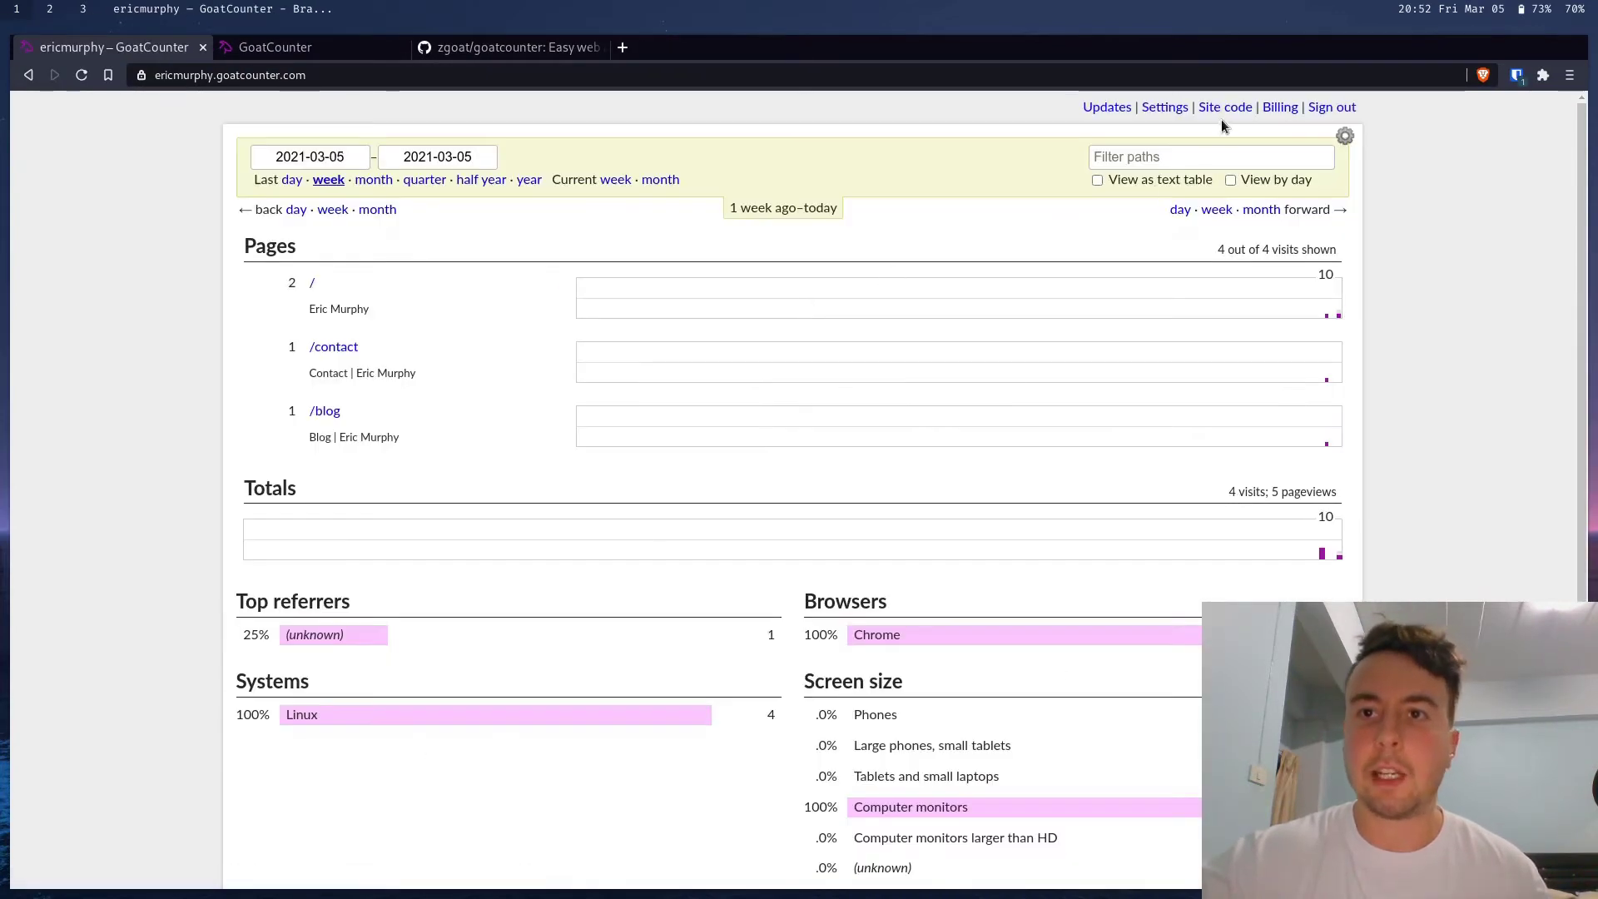
click(1223, 110)
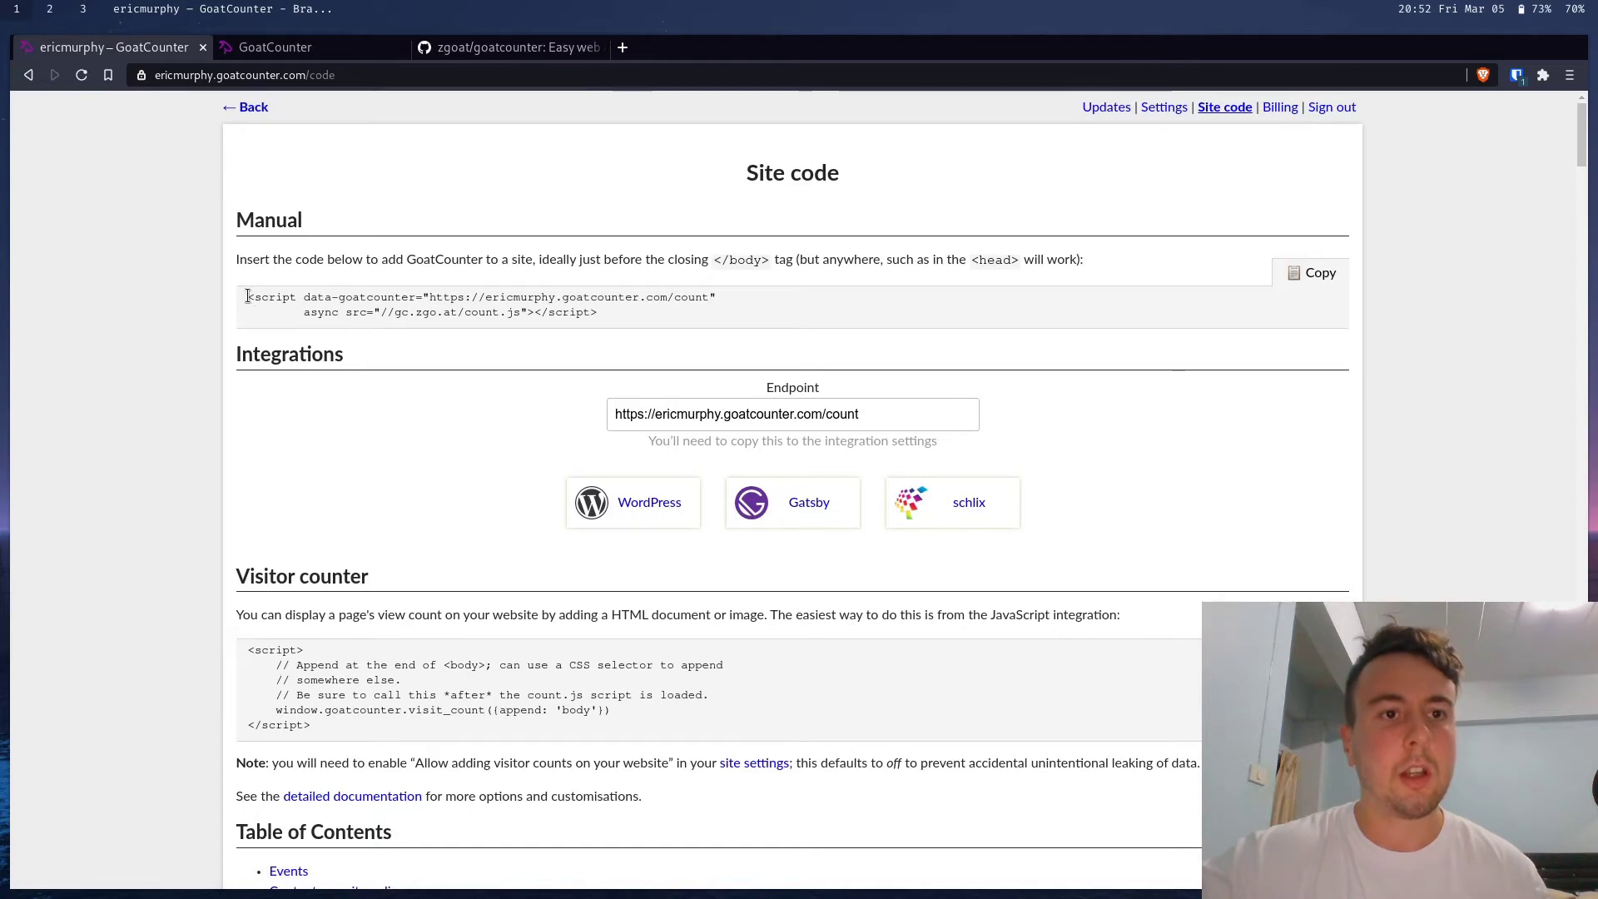
drag(245, 296, 811, 347)
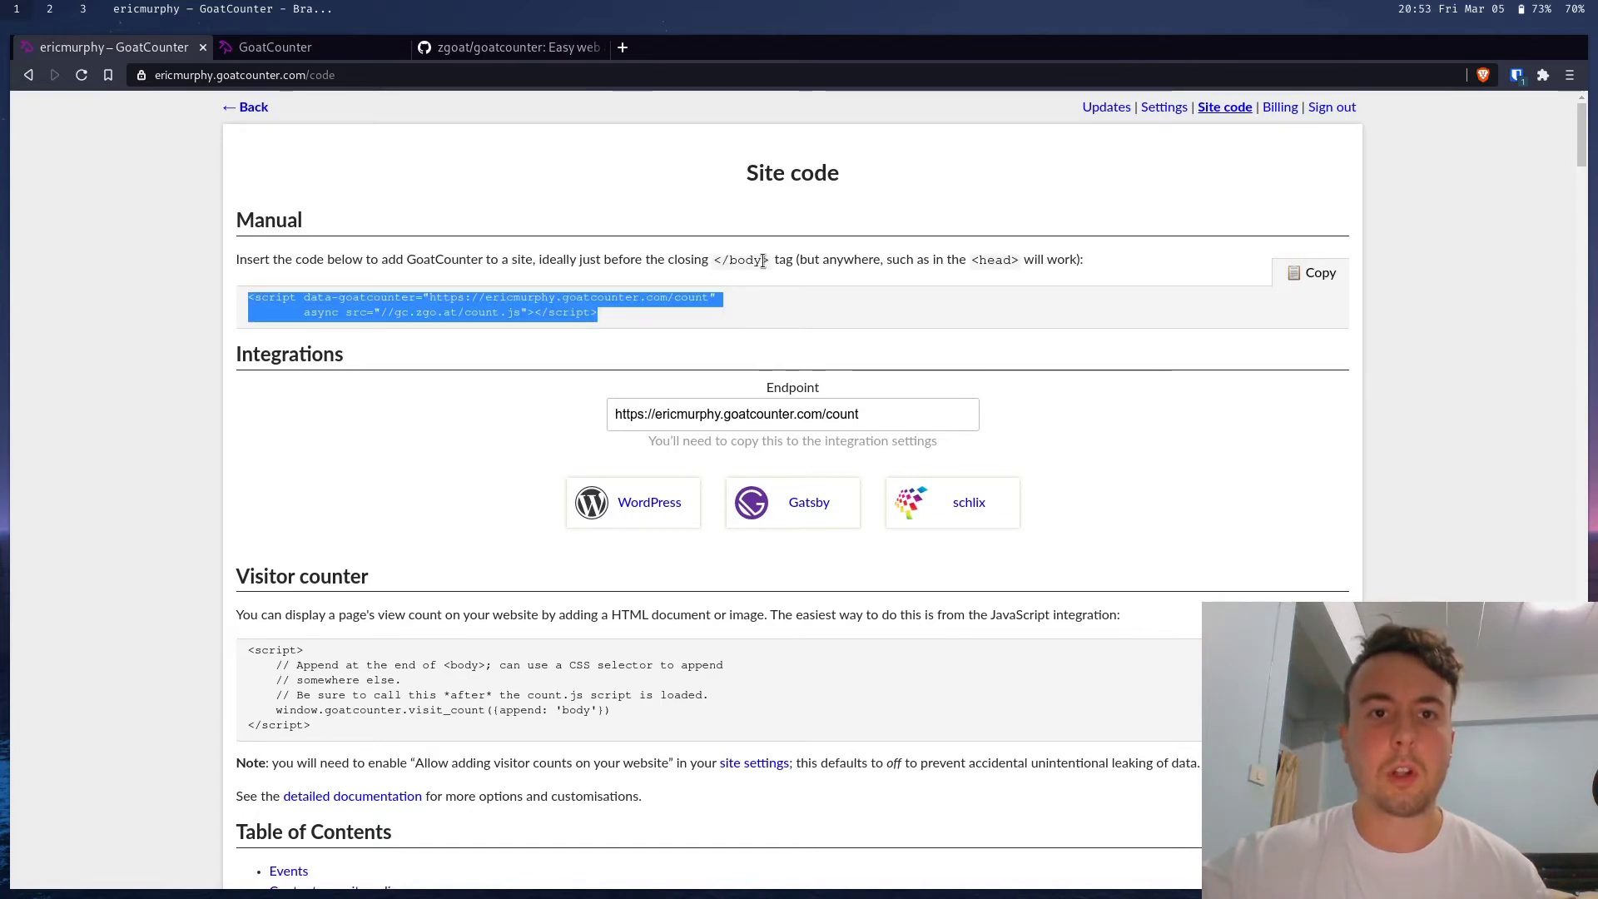
click(812, 293)
Scroll the site code page, then return to the ericmurphy dashboard with 4 visits and 5 pageviews
scroll(812, 293, down, 3)
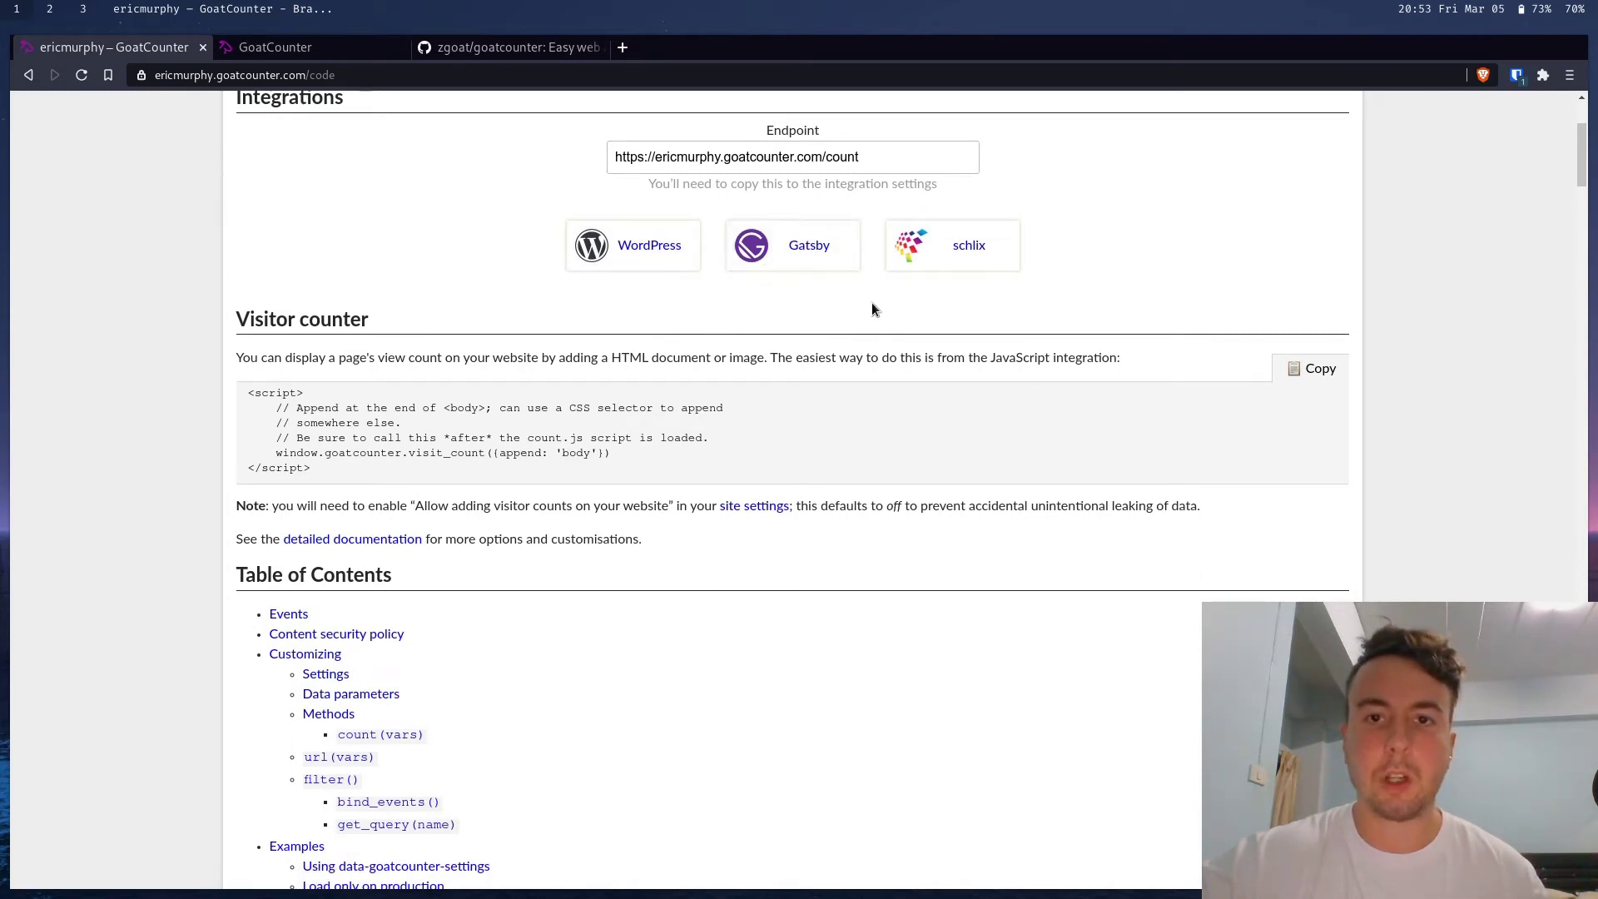
scroll(725, 314, down, 2)
scroll(725, 315, down, 2)
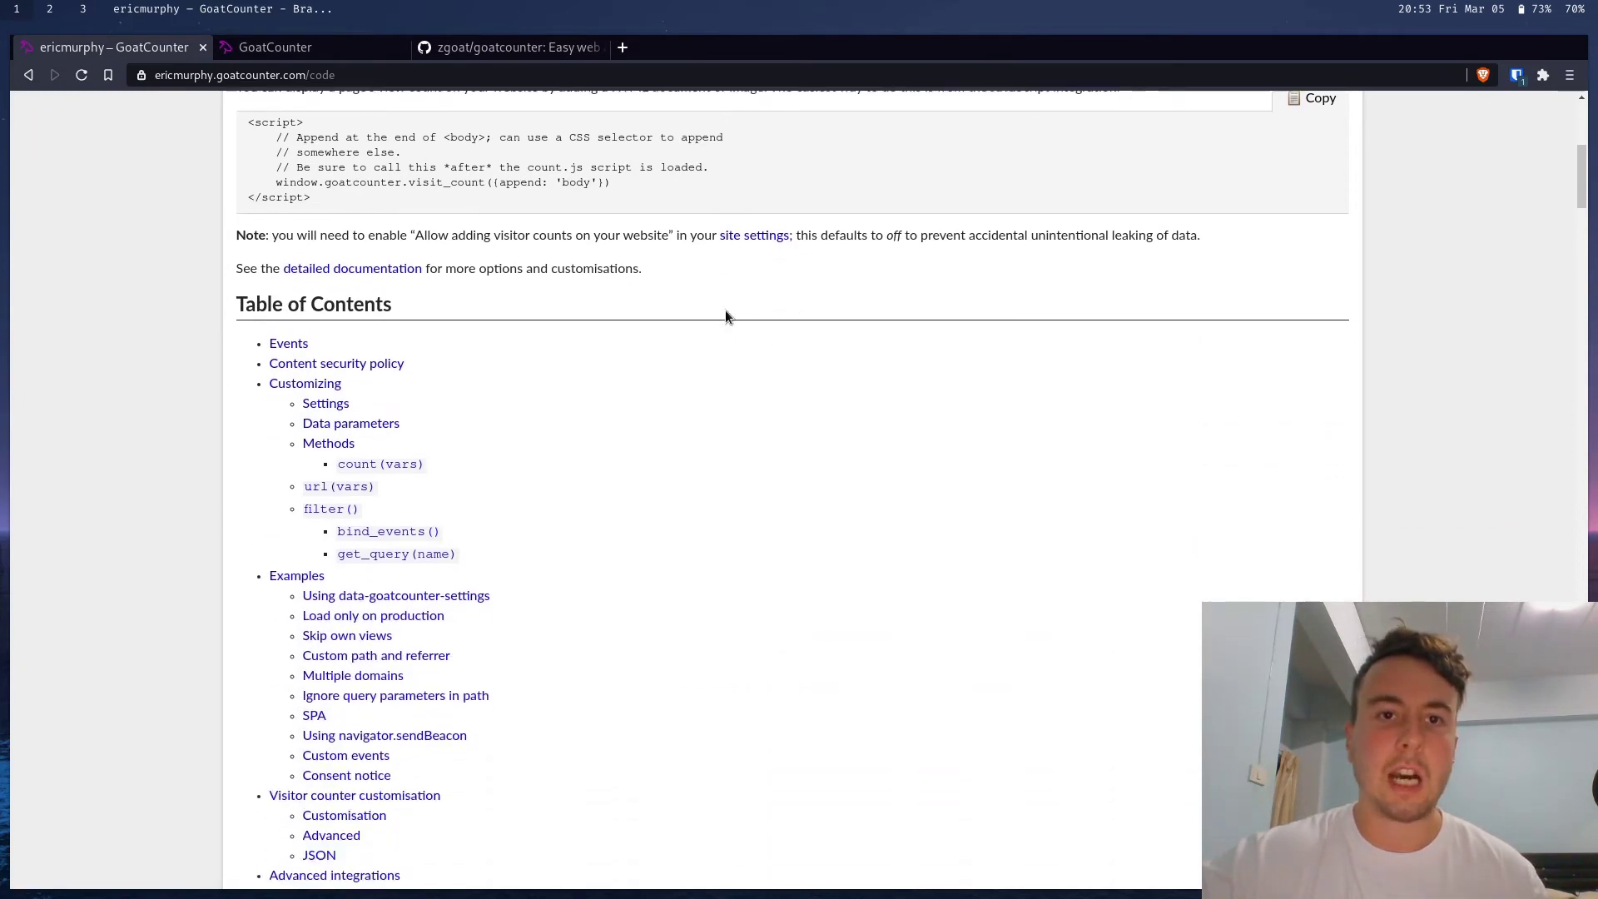
scroll(725, 314, down, 3)
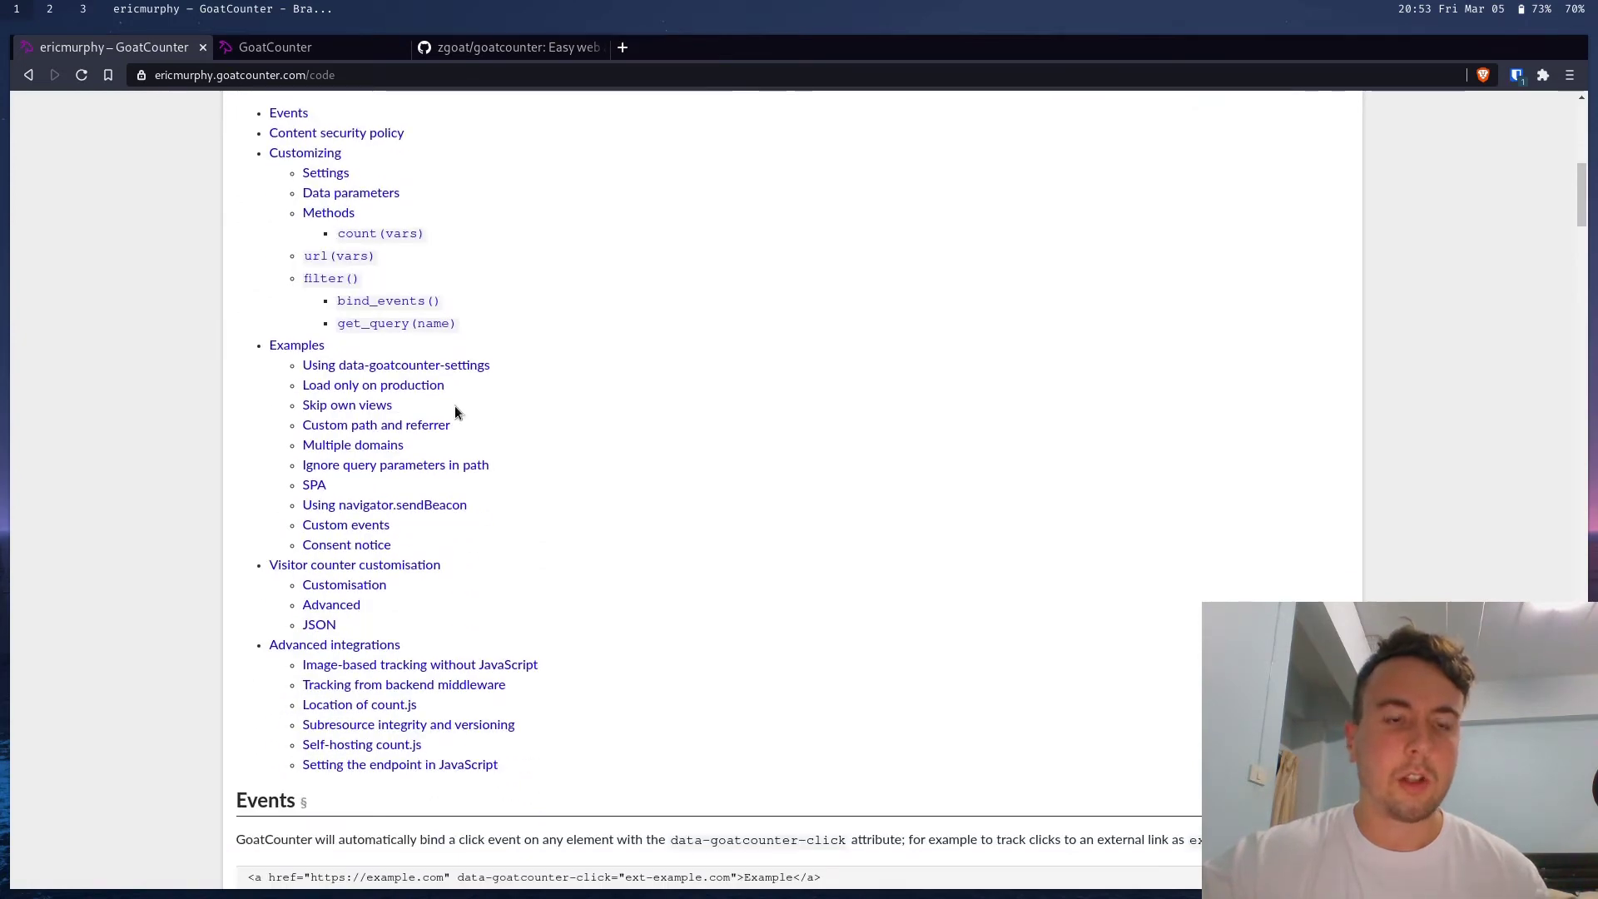
scroll(367, 413, up, 2)
scroll(367, 413, up, 8)
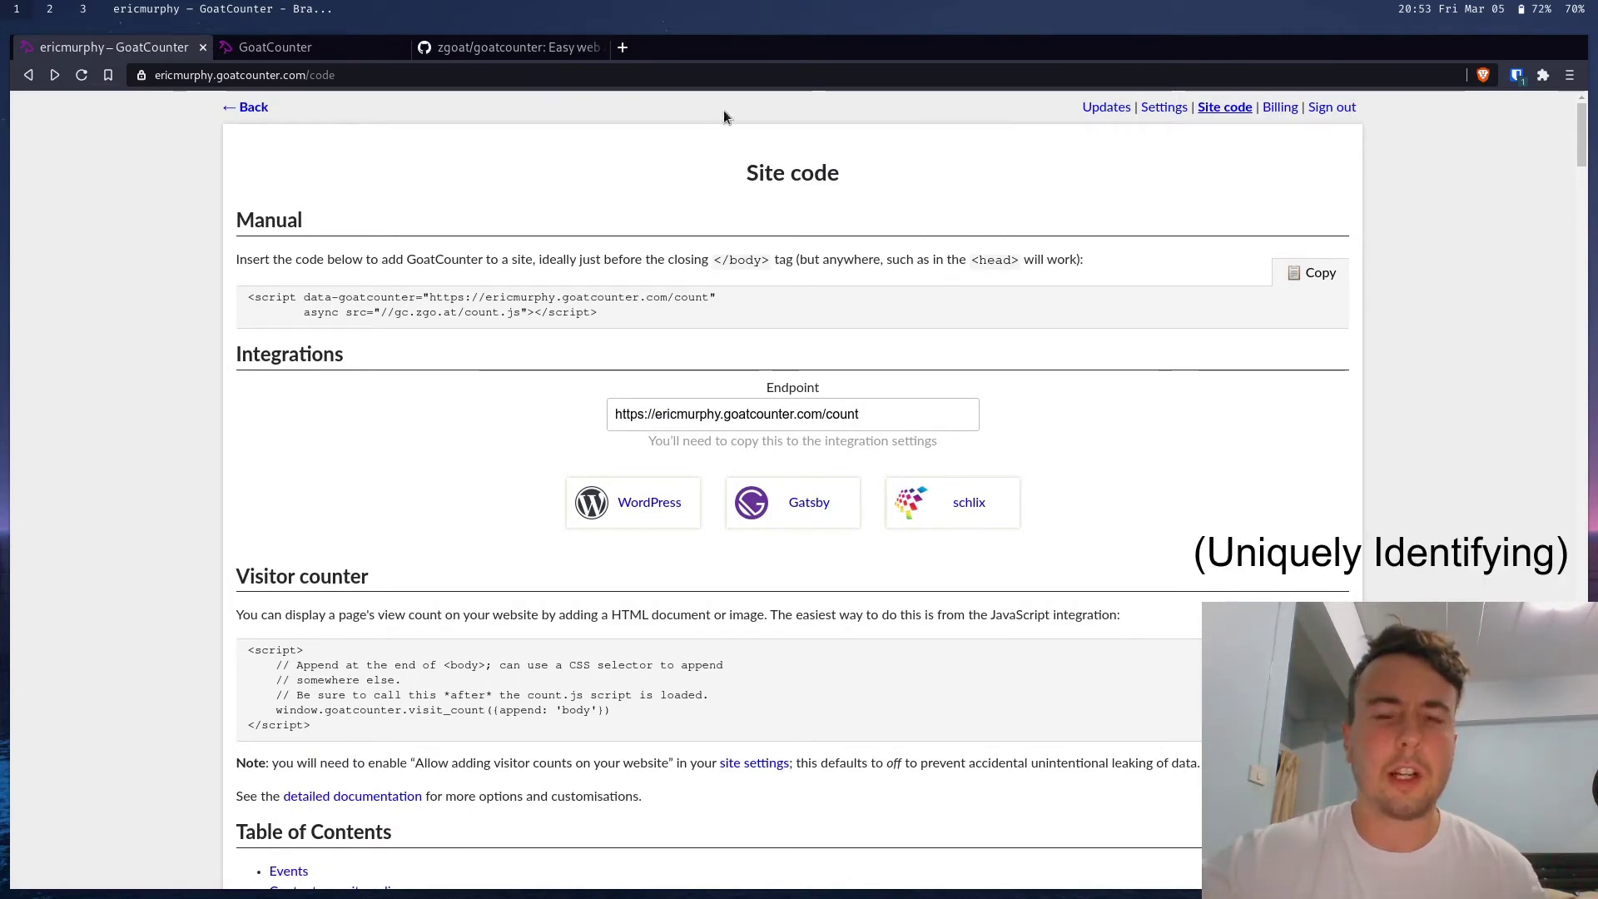
click(249, 107)
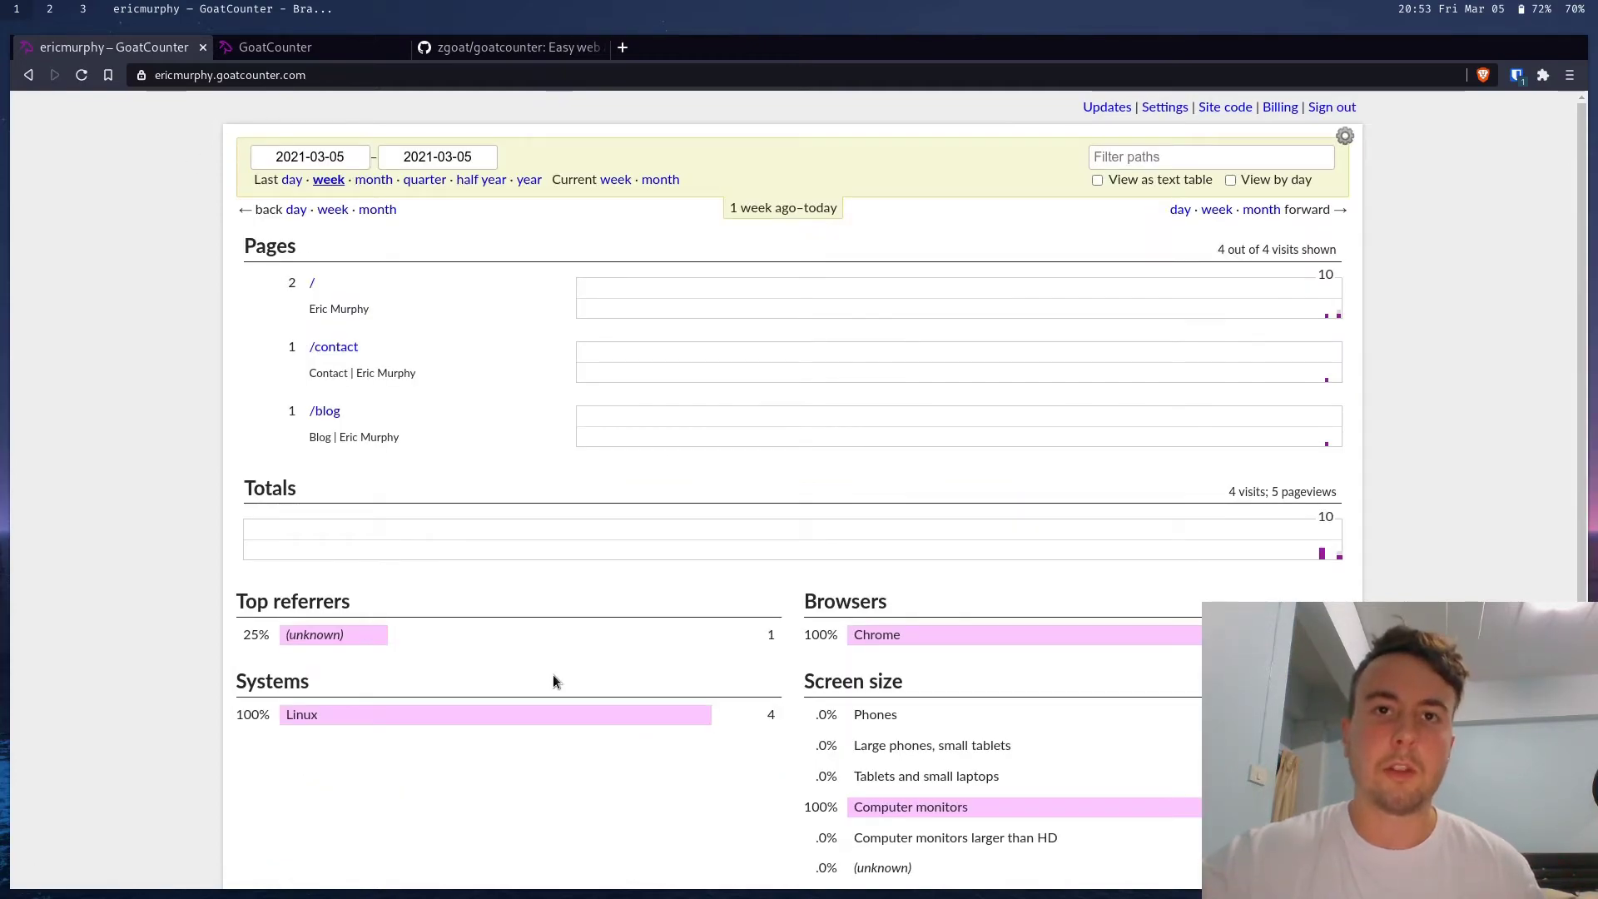
Load ericmurphy.xyz in a new tab and view its source down to the GoatCounter script
key(ctrl+t)
text(ericmurphy.xyz)
key(Return)
key(ctrl+u)
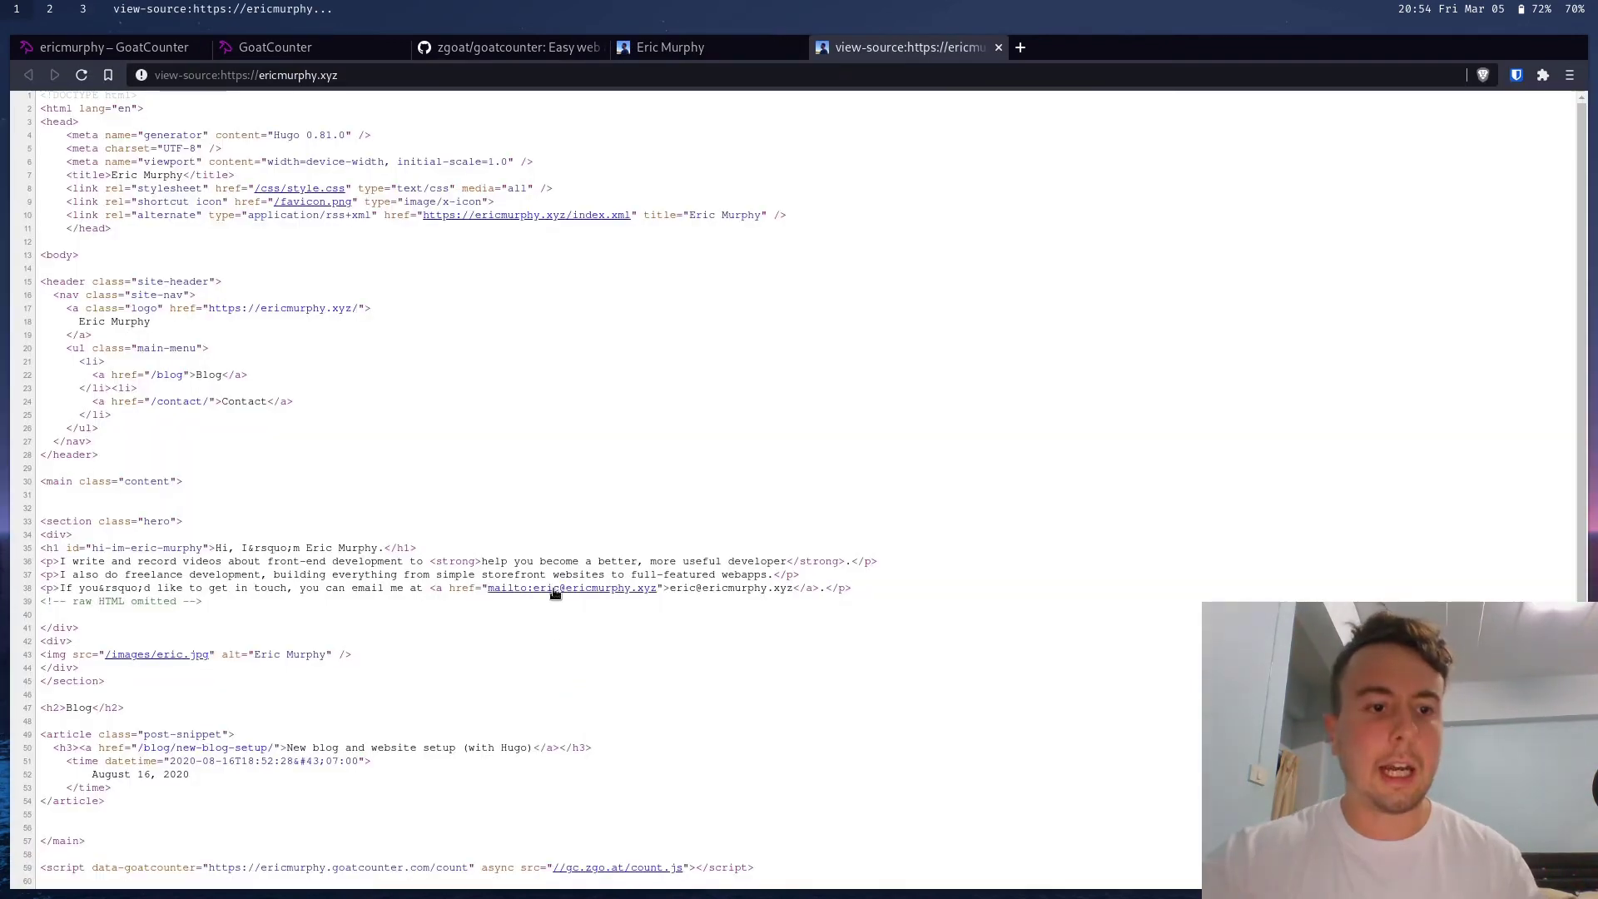
scroll(552, 632, down, 2)
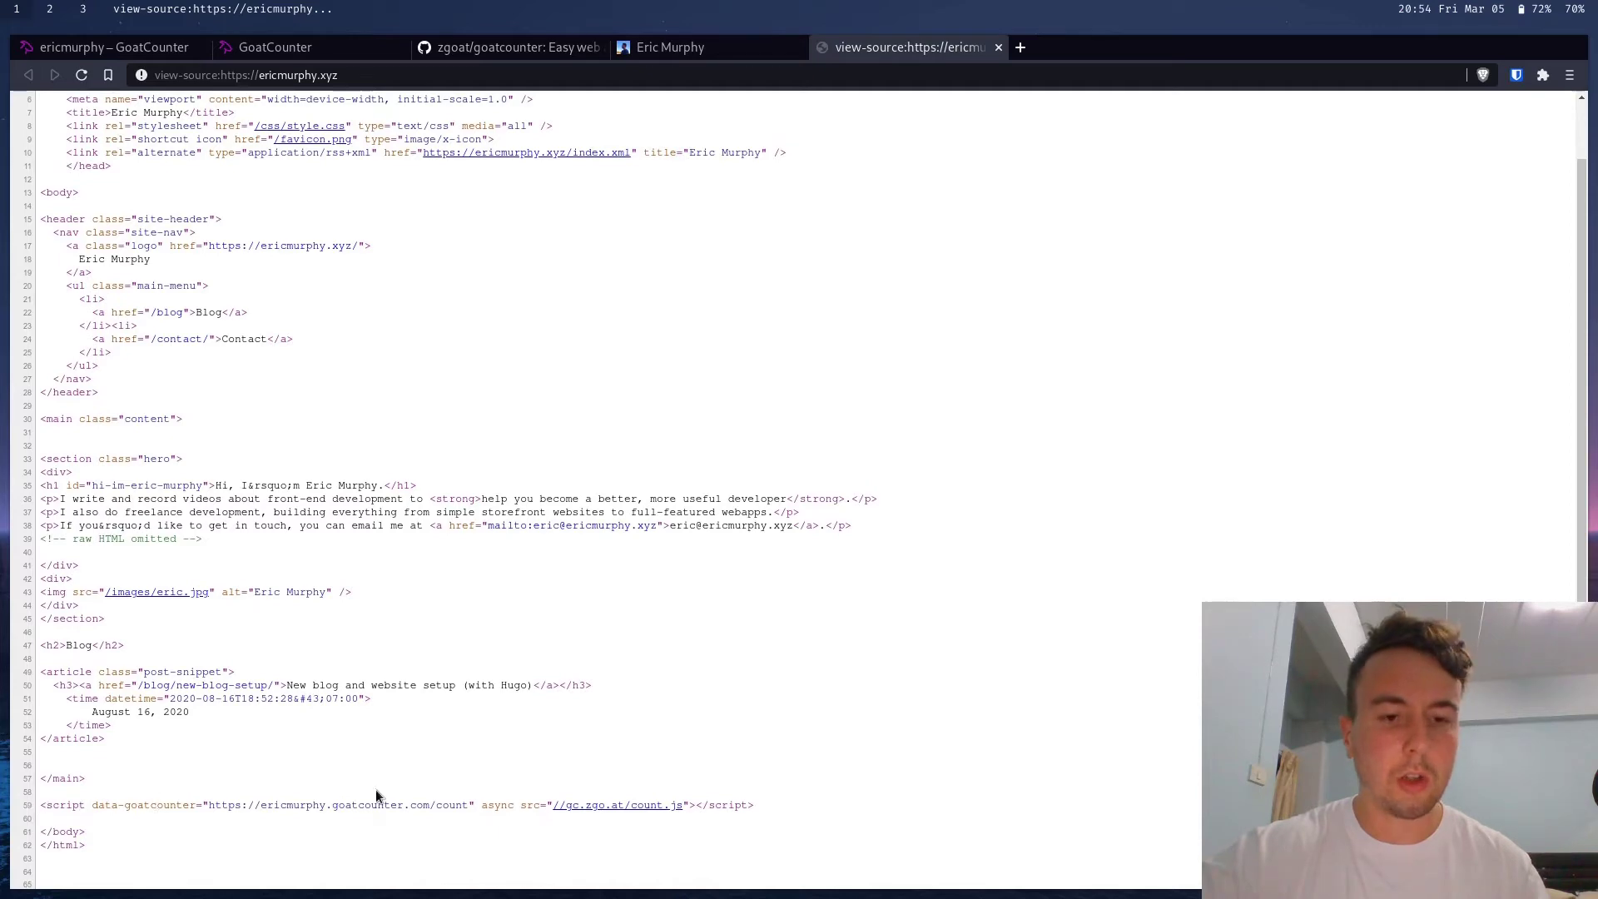
Close the source view and do an Empty Cache and Hard Reload with DevTools Network open
key(ctrl+w)
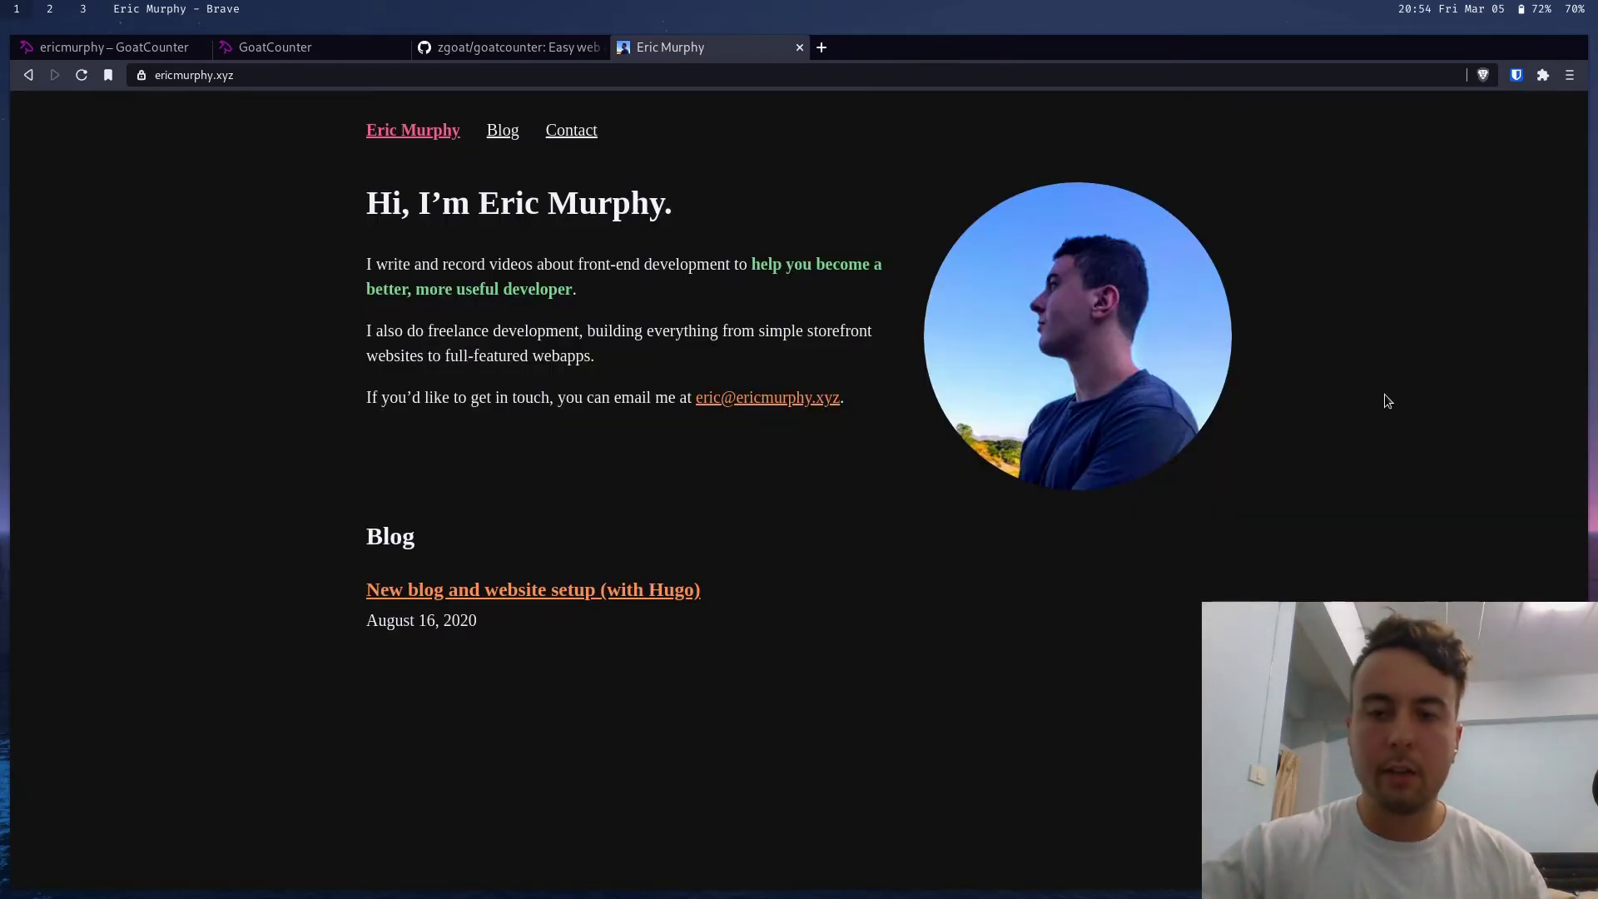
key(ctrl+shift+i)
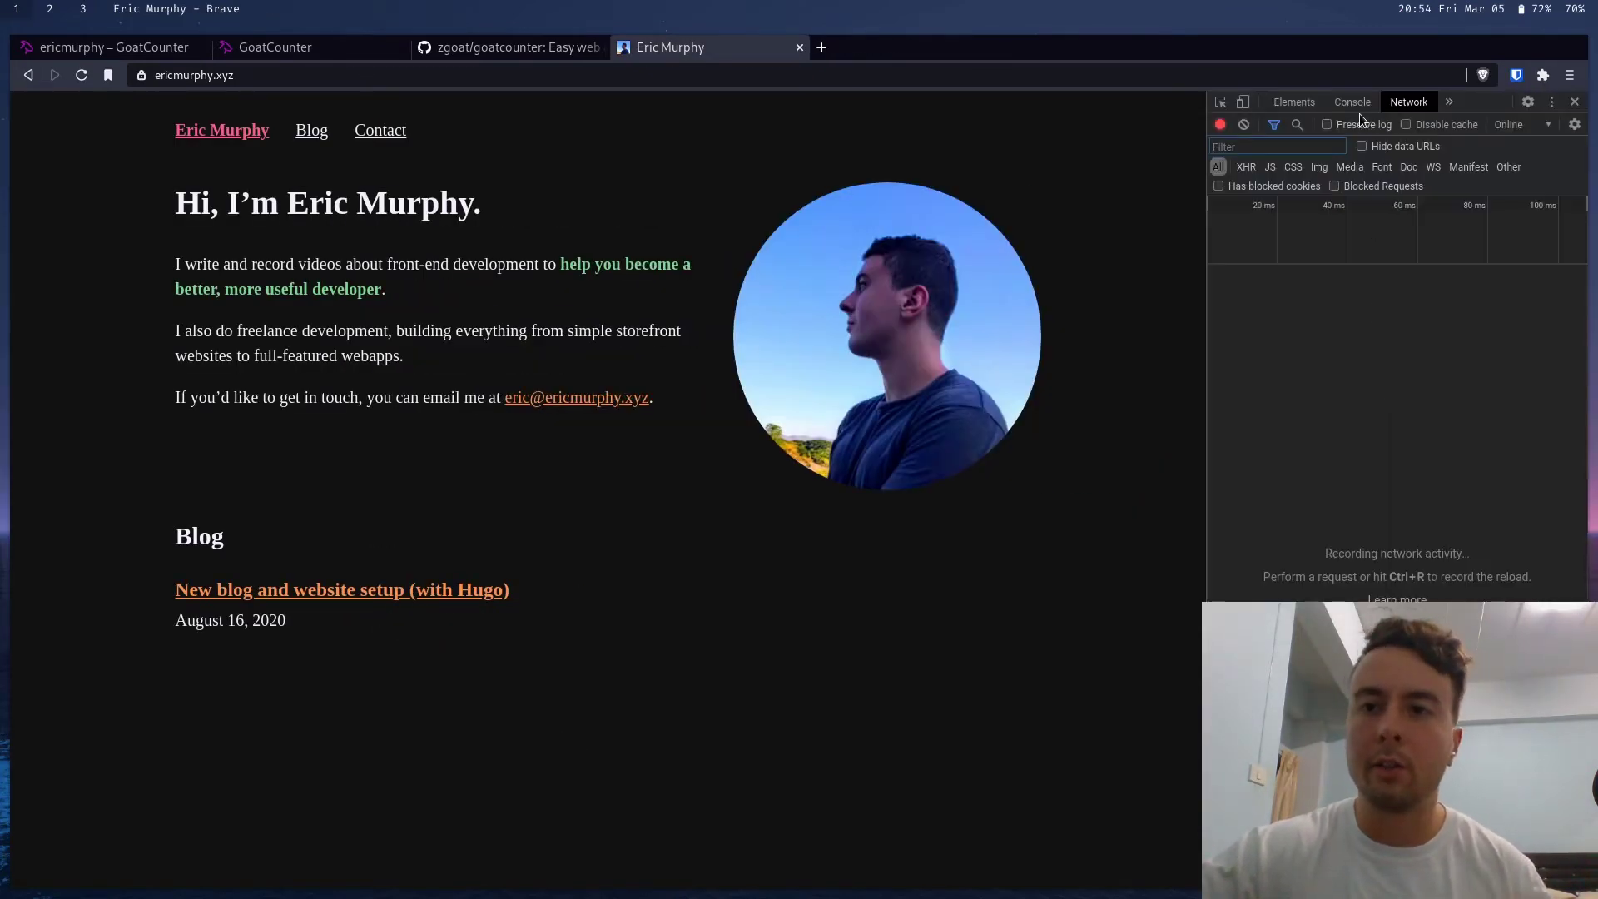
right_click(80, 75)
click(127, 146)
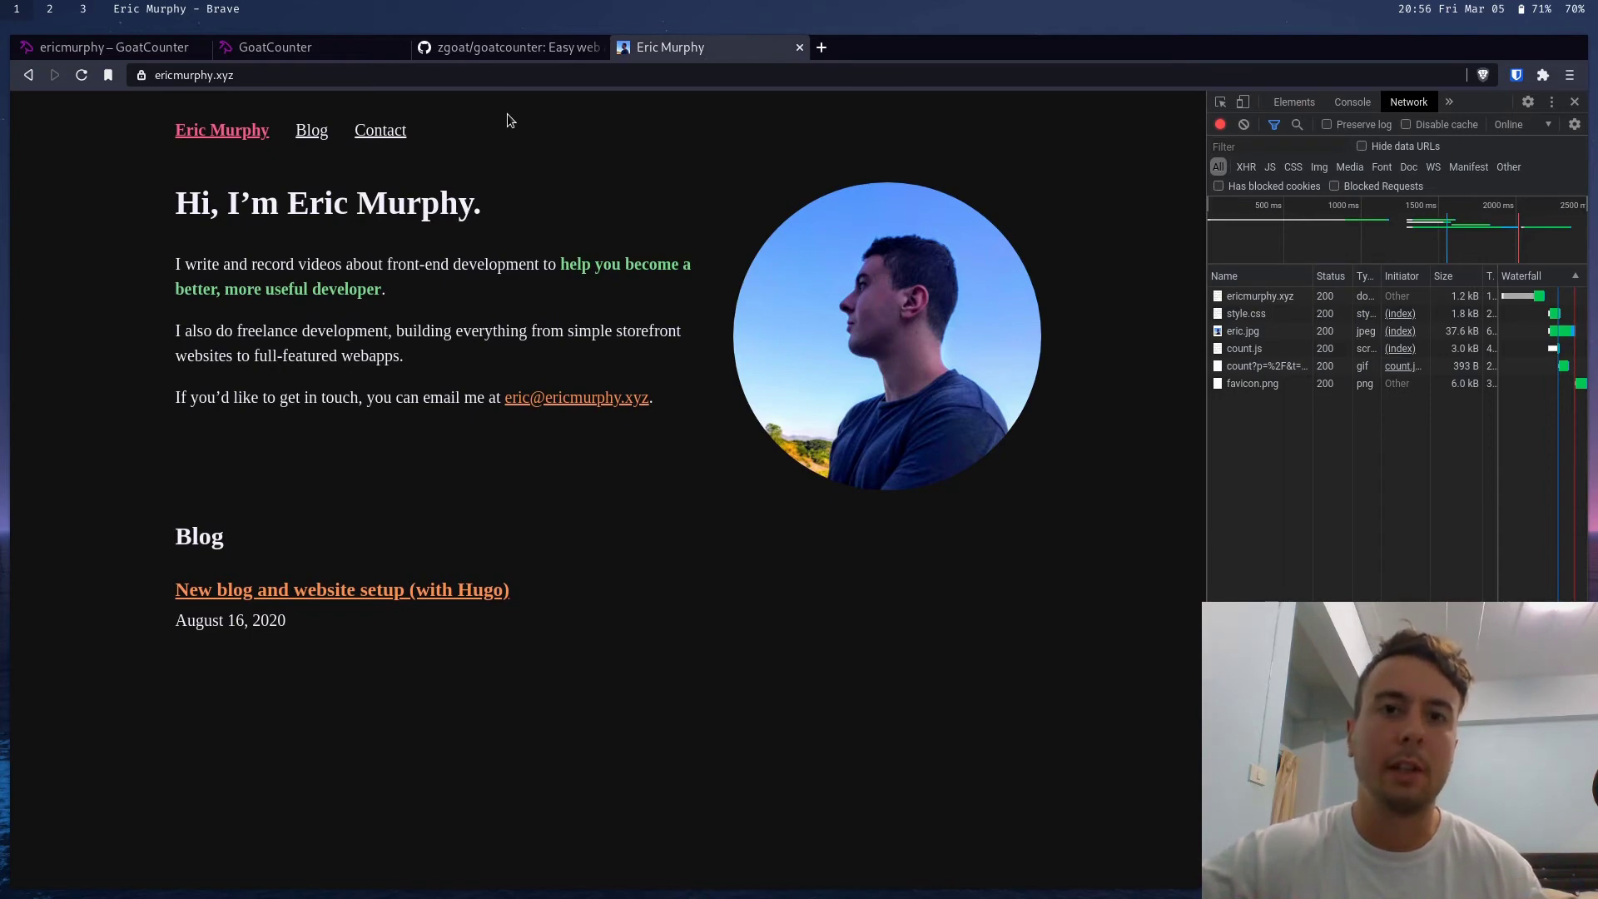
Switch to the zgoat/goatcounter GitHub tab and scroll through the README features
click(511, 49)
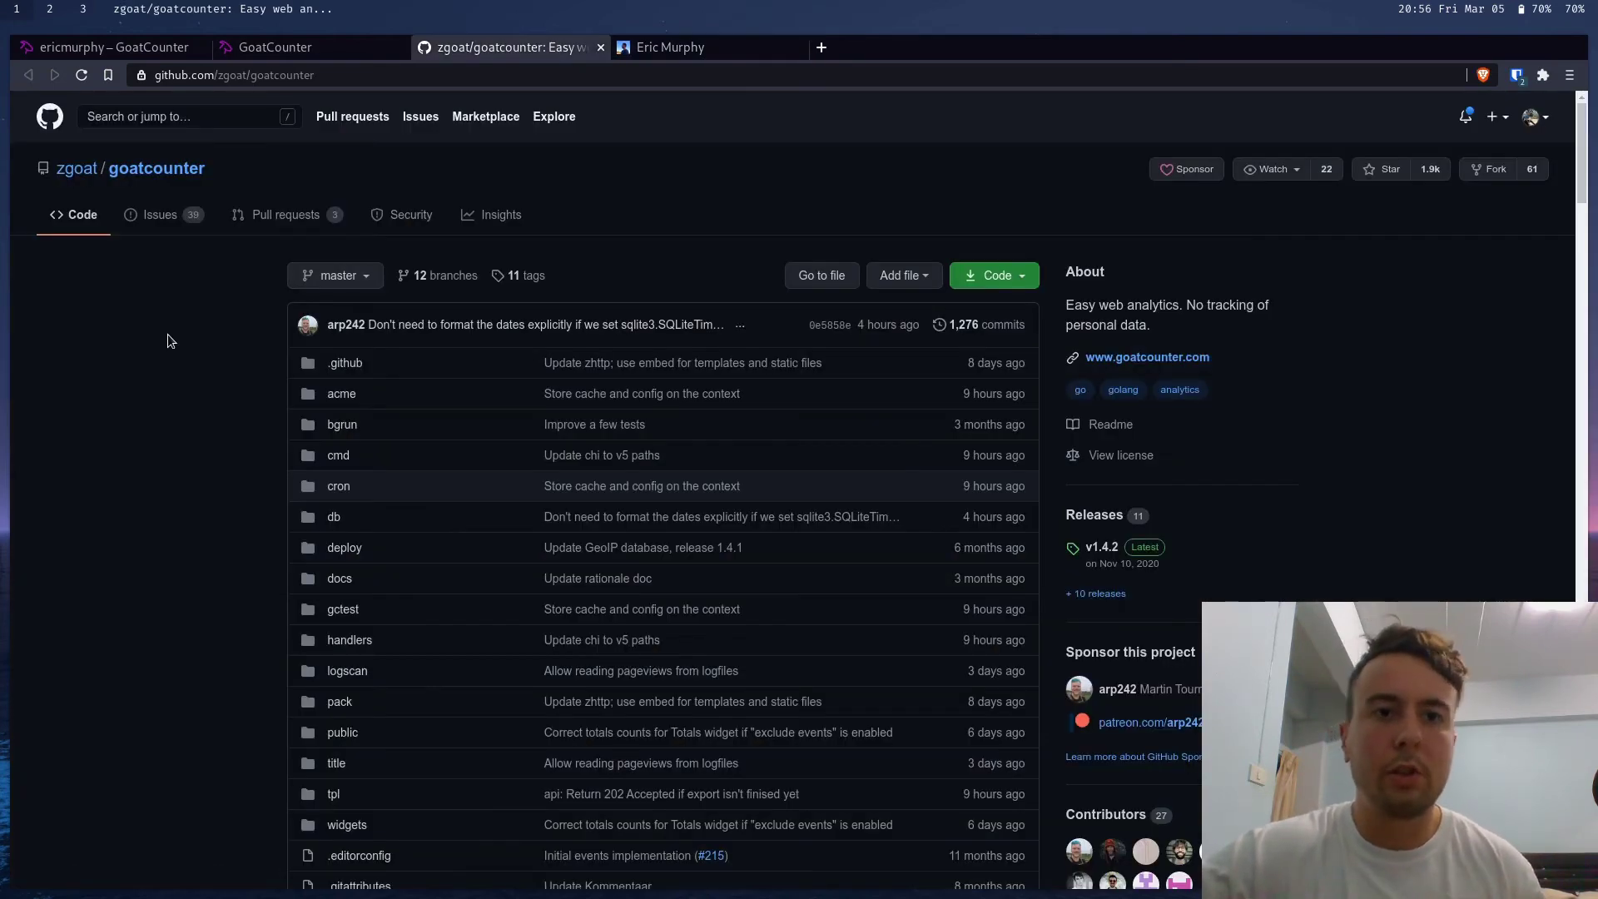
scroll(167, 333, down, 5)
scroll(167, 333, down, 7)
scroll(168, 333, down, 7)
scroll(168, 333, down, 6)
scroll(167, 333, down, 3)
scroll(167, 333, down, 3)
scroll(167, 333, down, 4)
Read on to the ways of getting data in, then glance at the demo and ericmurphy stats tabs
scroll(167, 333, down, 2)
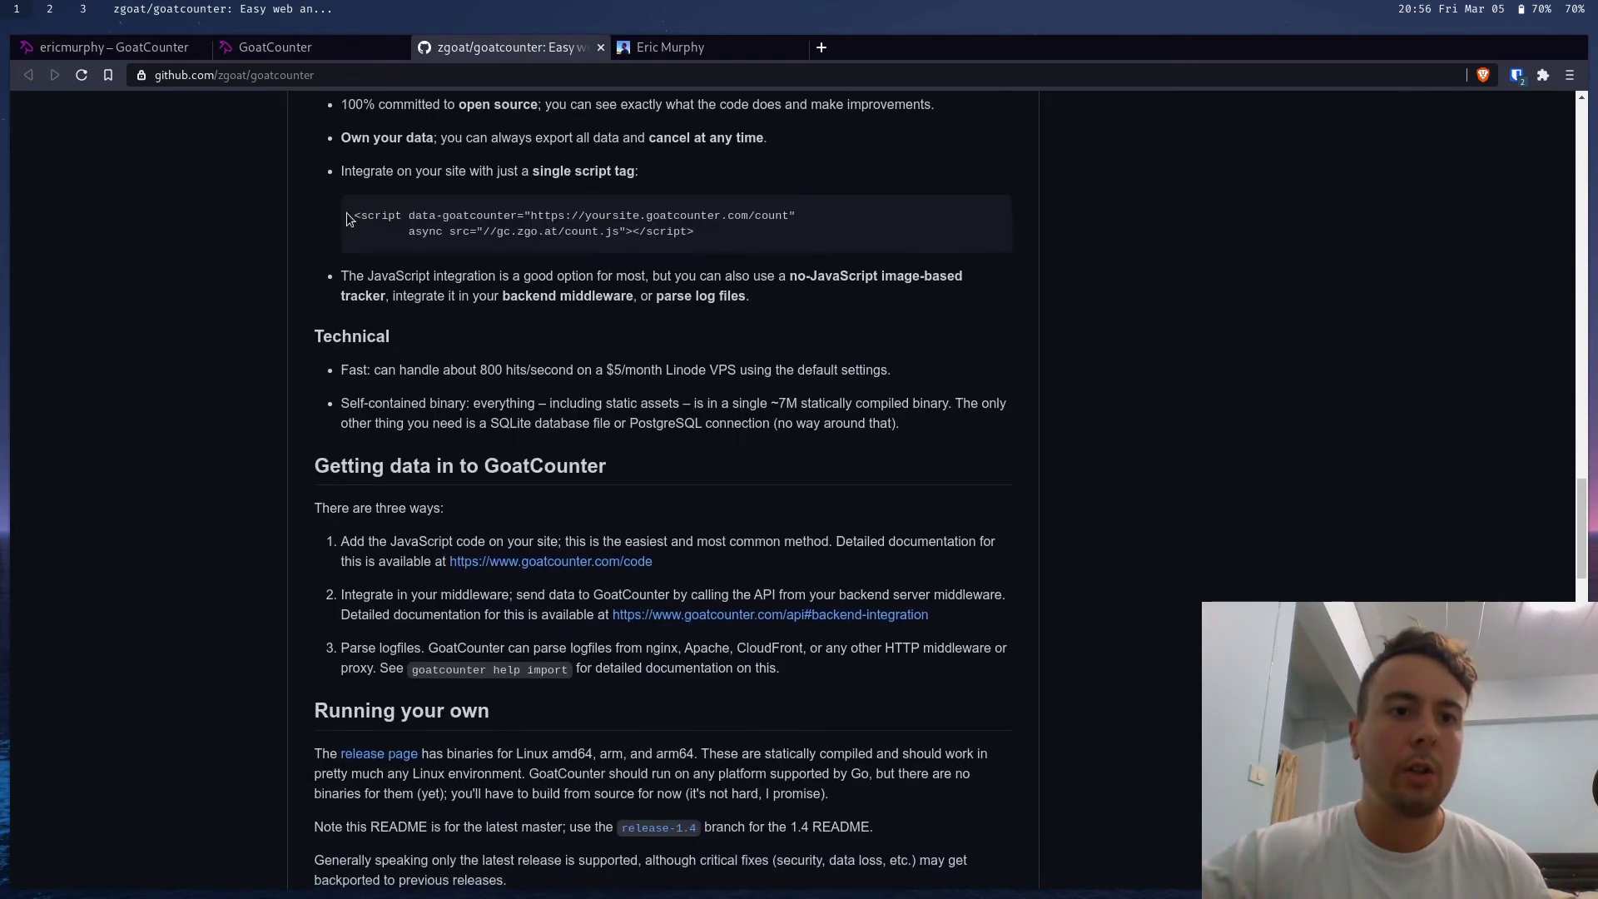
scroll(358, 219, down, 4)
scroll(500, 332, down, 3)
scroll(556, 377, down, 1)
scroll(553, 375, down, 4)
scroll(552, 375, down, 2)
scroll(552, 375, down, 7)
scroll(498, 383, up, 15)
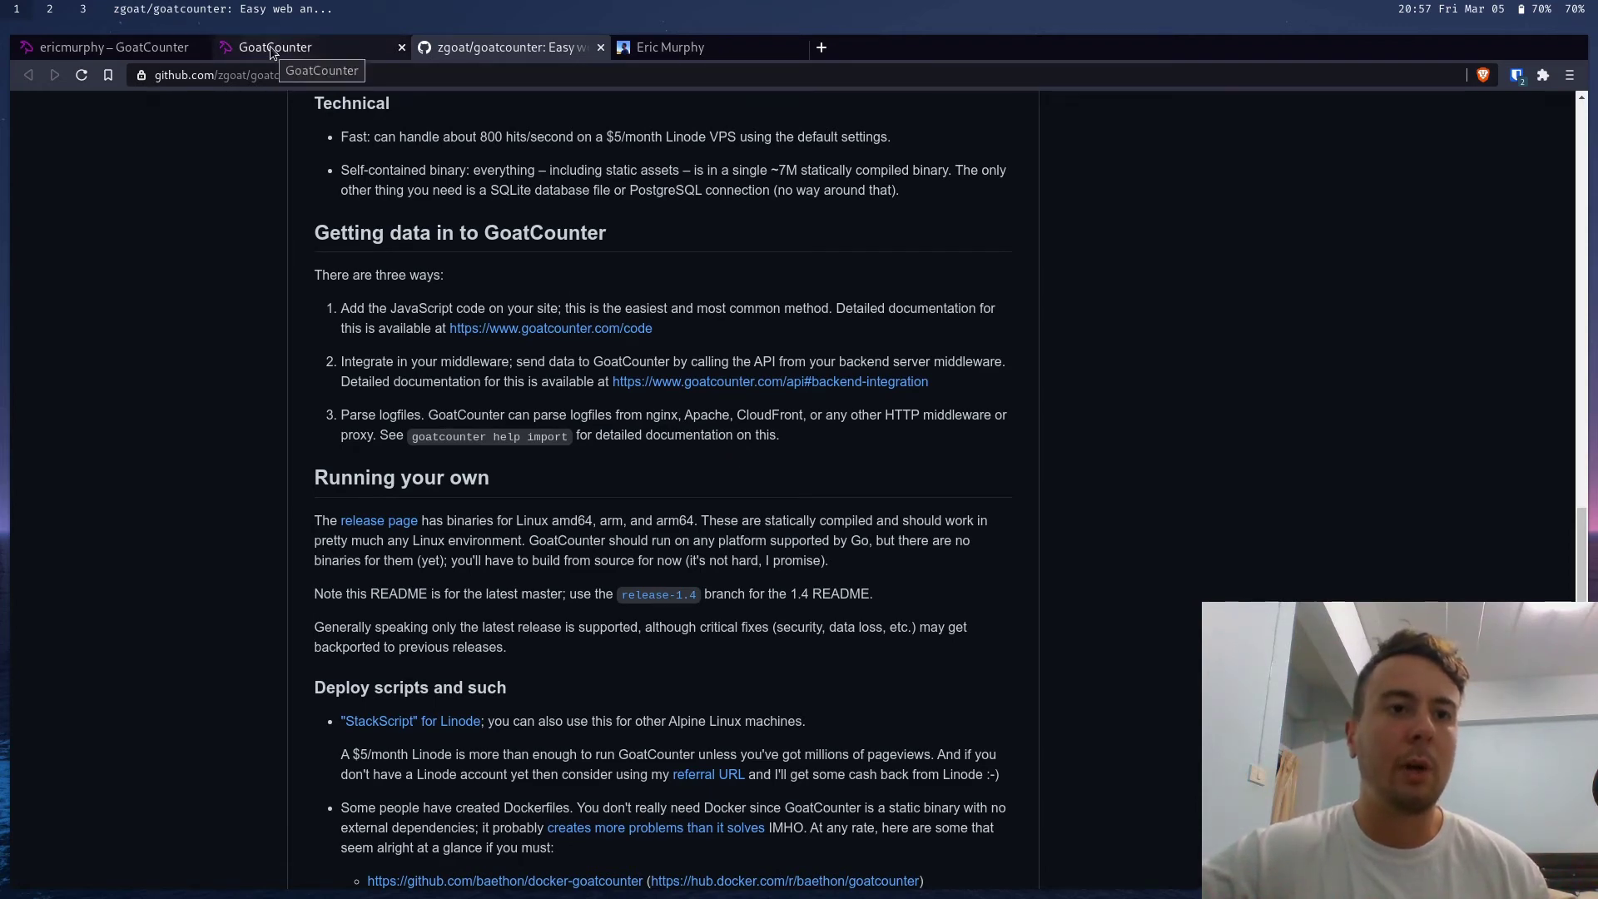
click(223, 53)
click(208, 50)
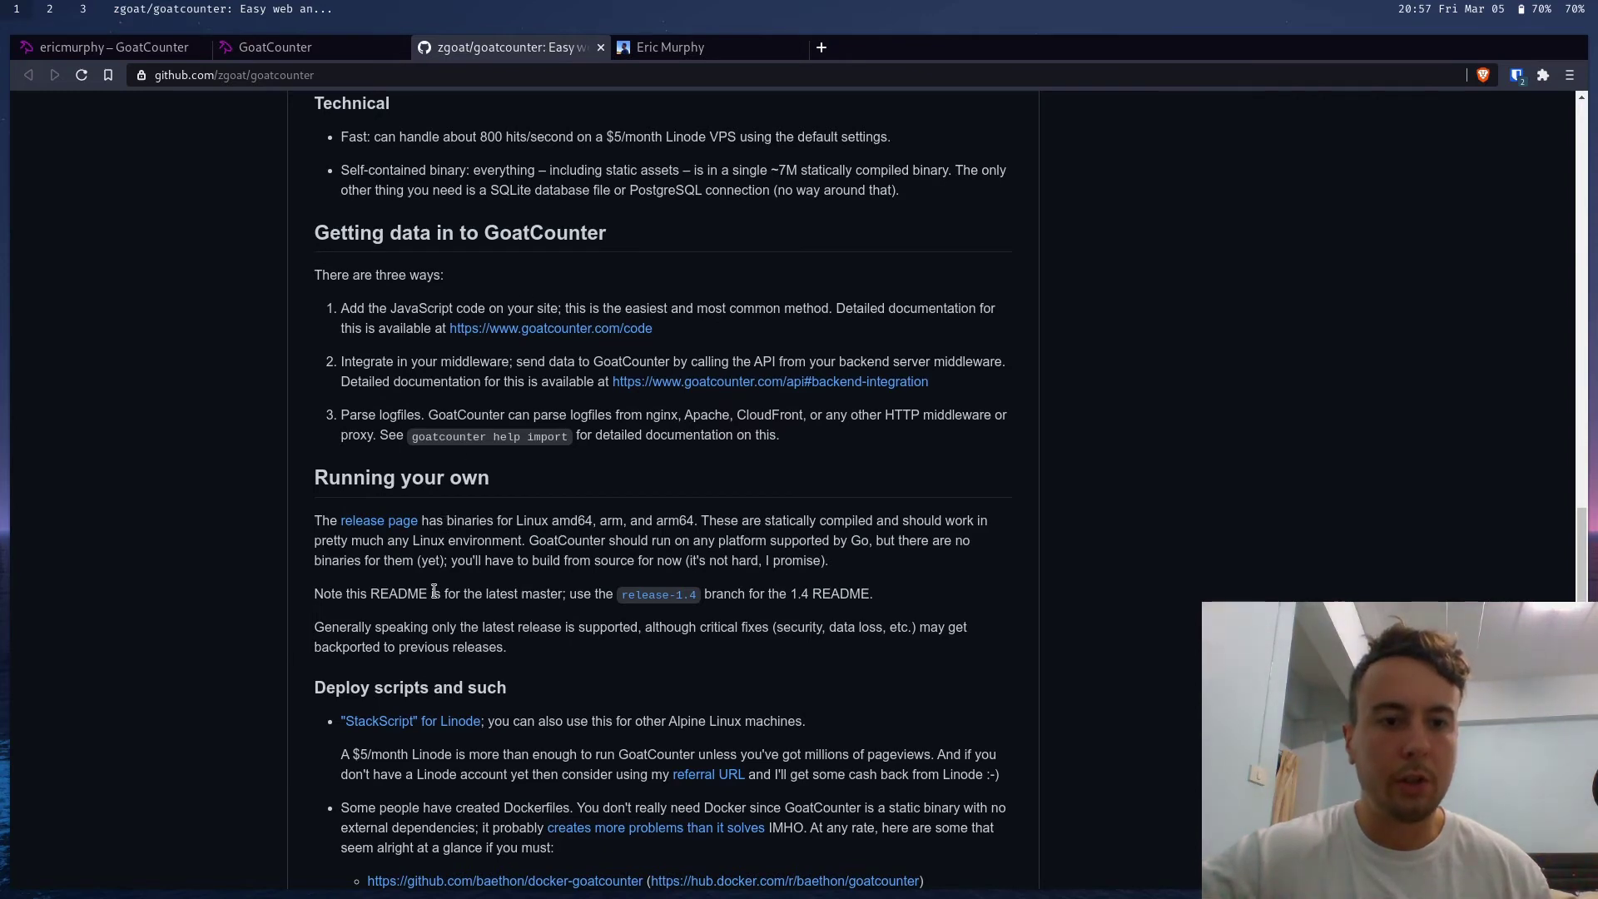
Scroll the README through running your own, deploy scripts, building, updating and PostgreSQL sections
scroll(458, 570, down, 3)
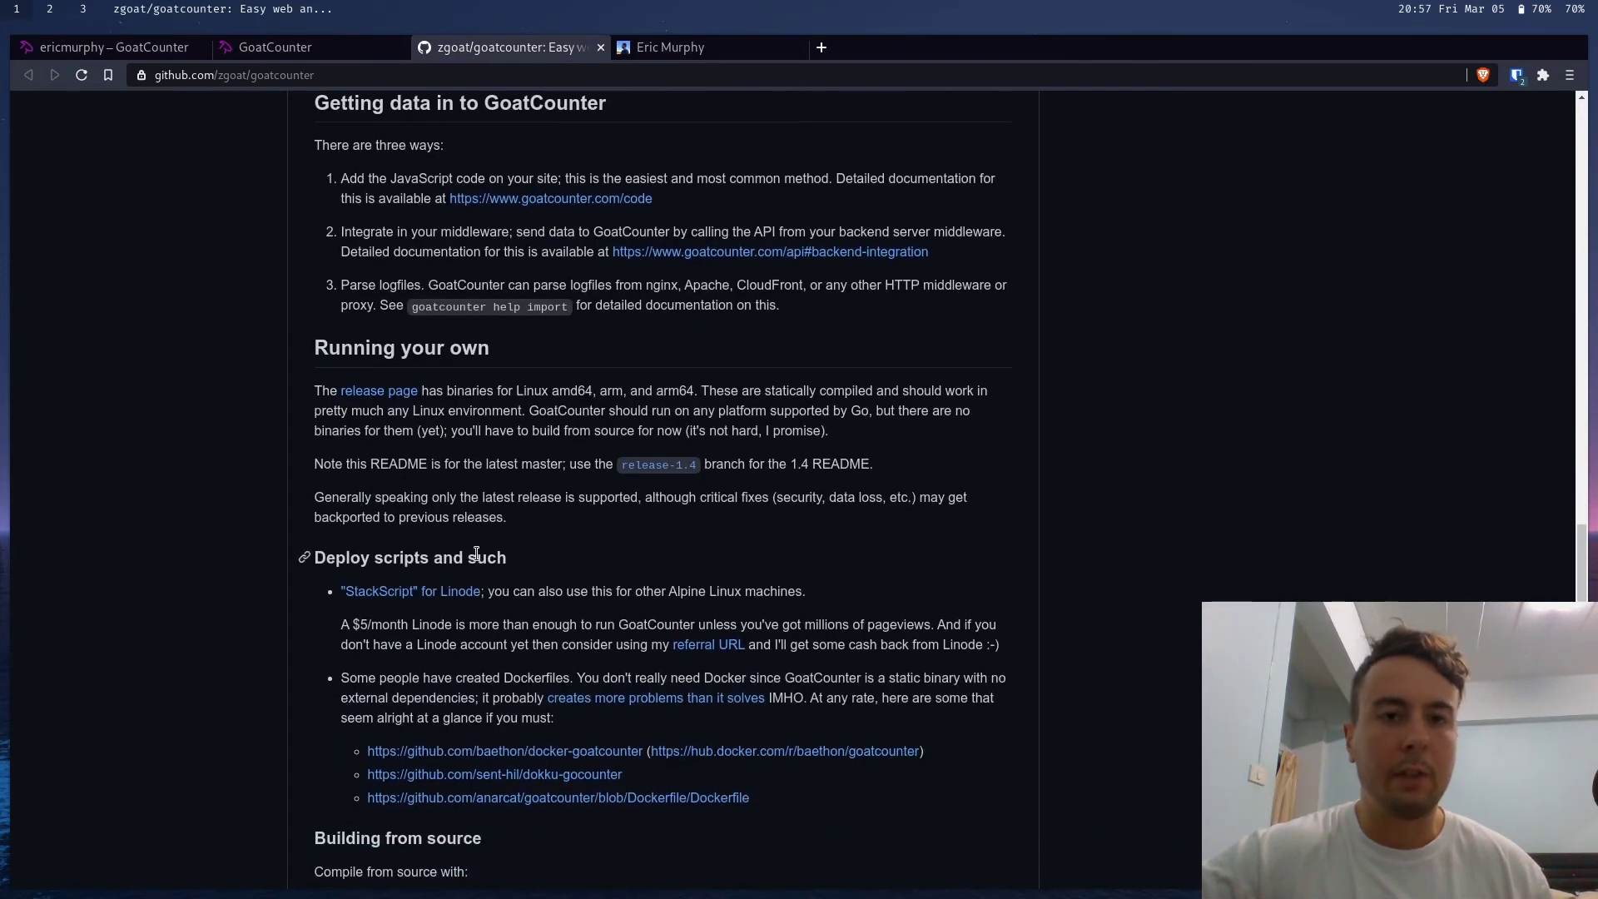
scroll(476, 554, down, 1)
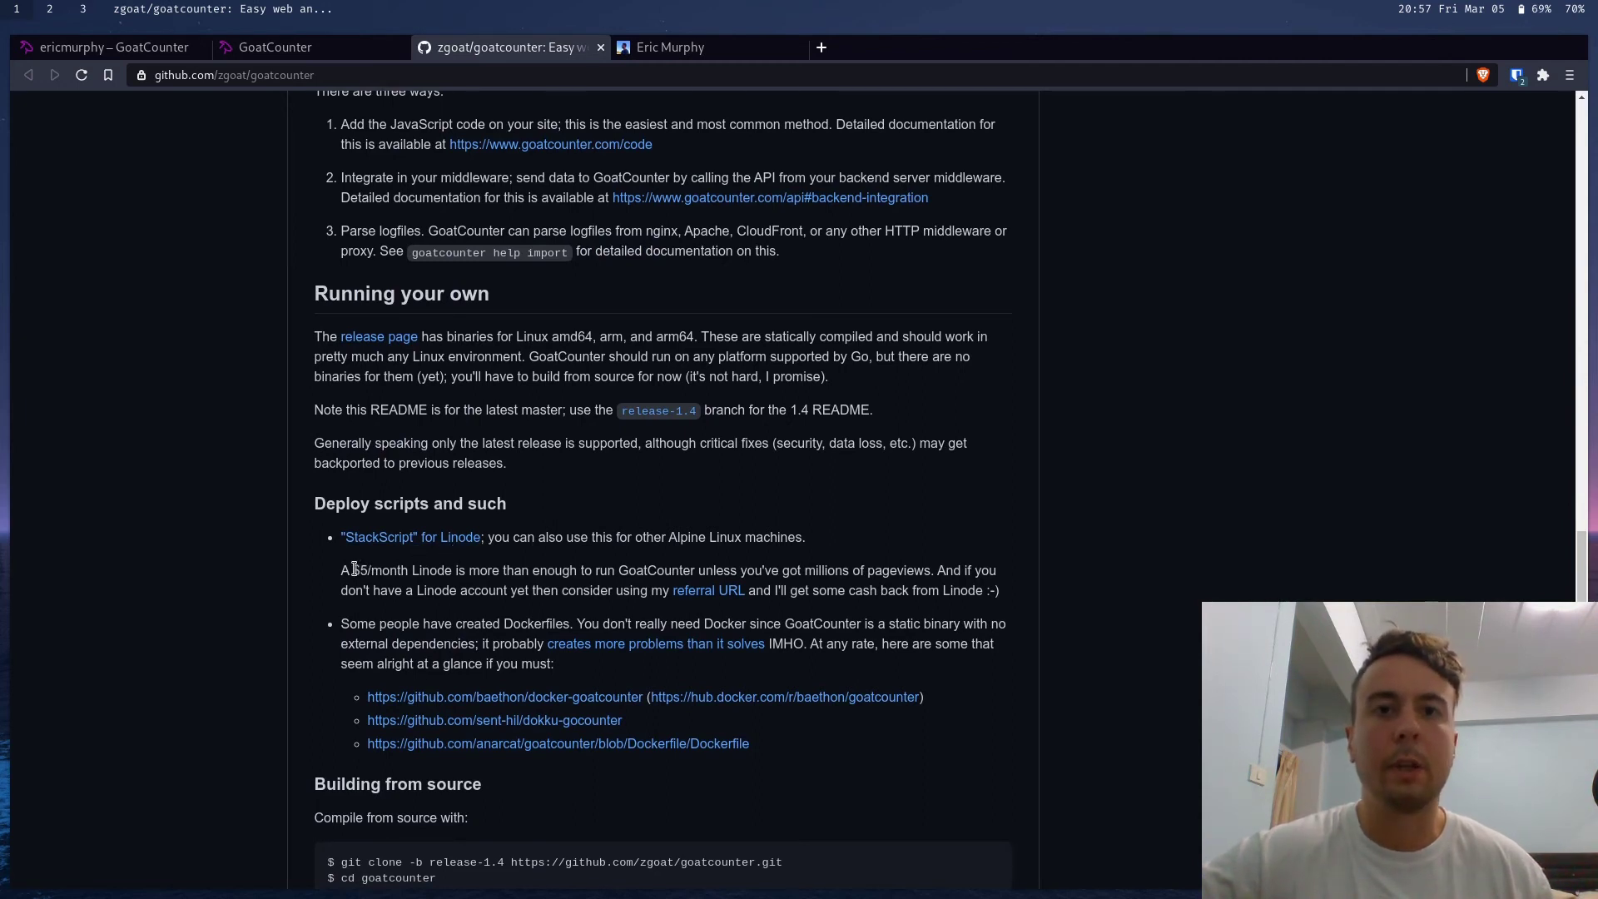
scroll(354, 568, down, 4)
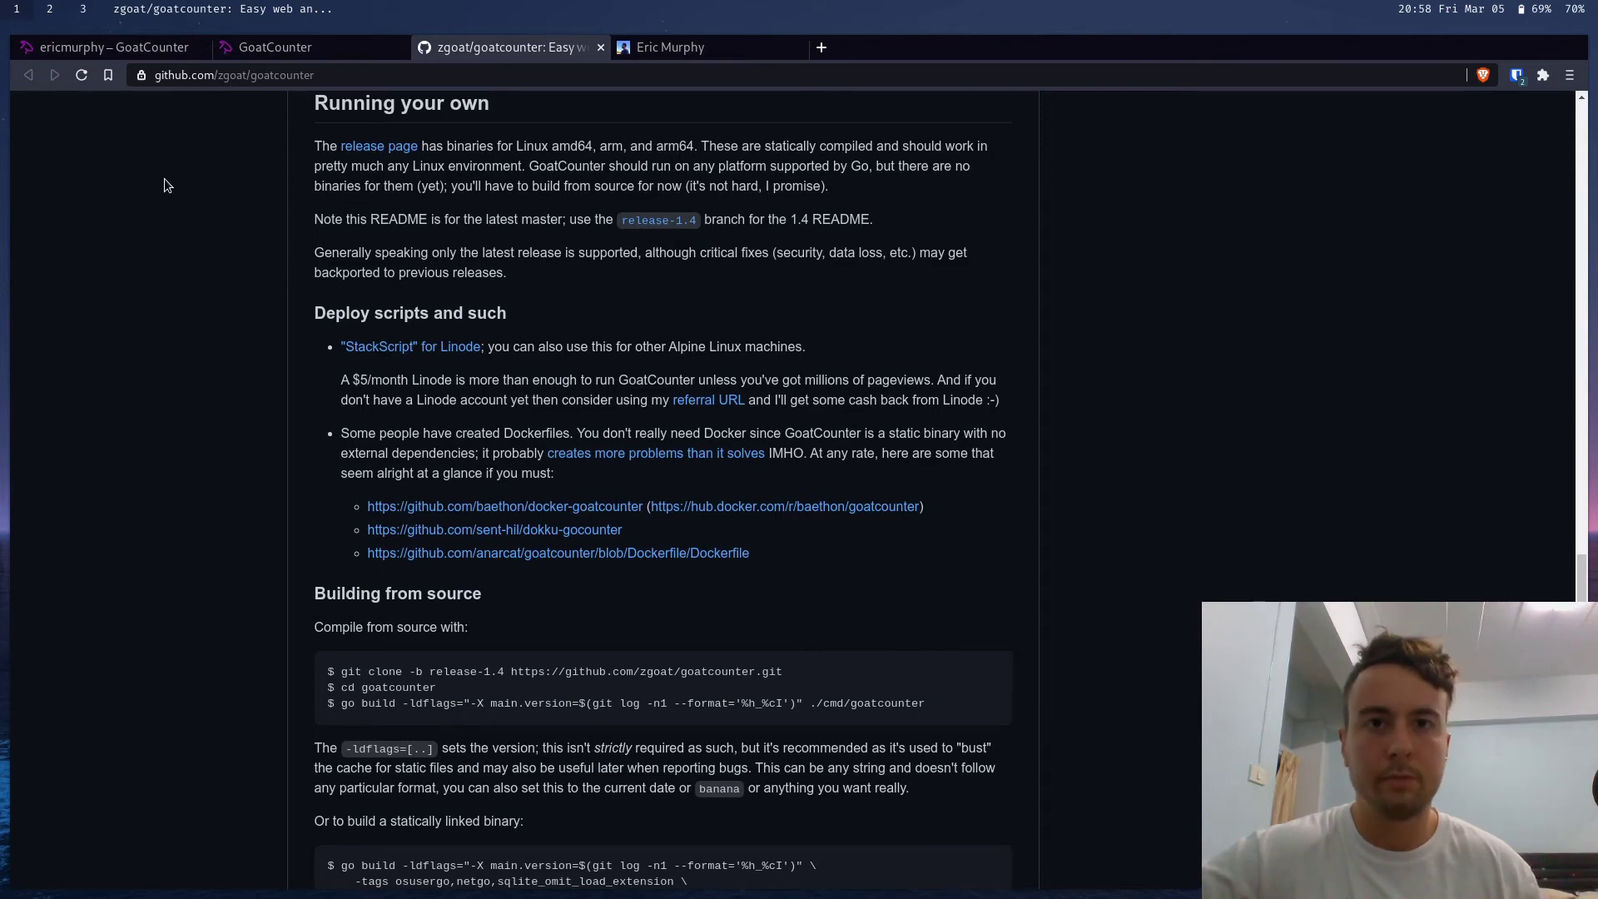
scroll(164, 185, down, 10)
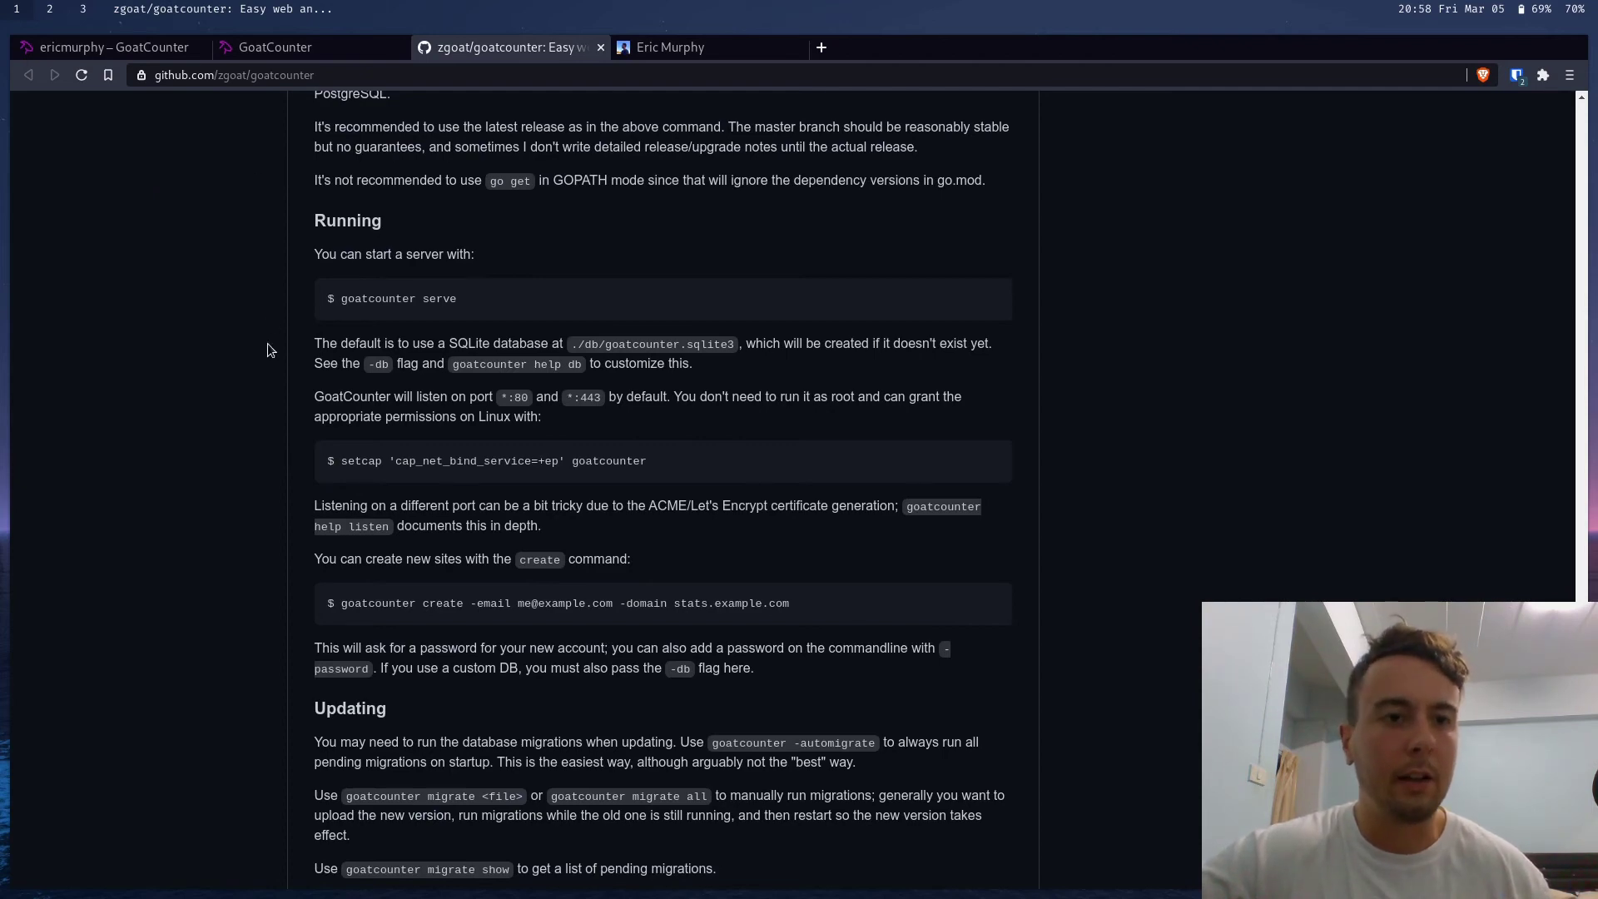
scroll(267, 343, down, 2)
scroll(267, 343, down, 4)
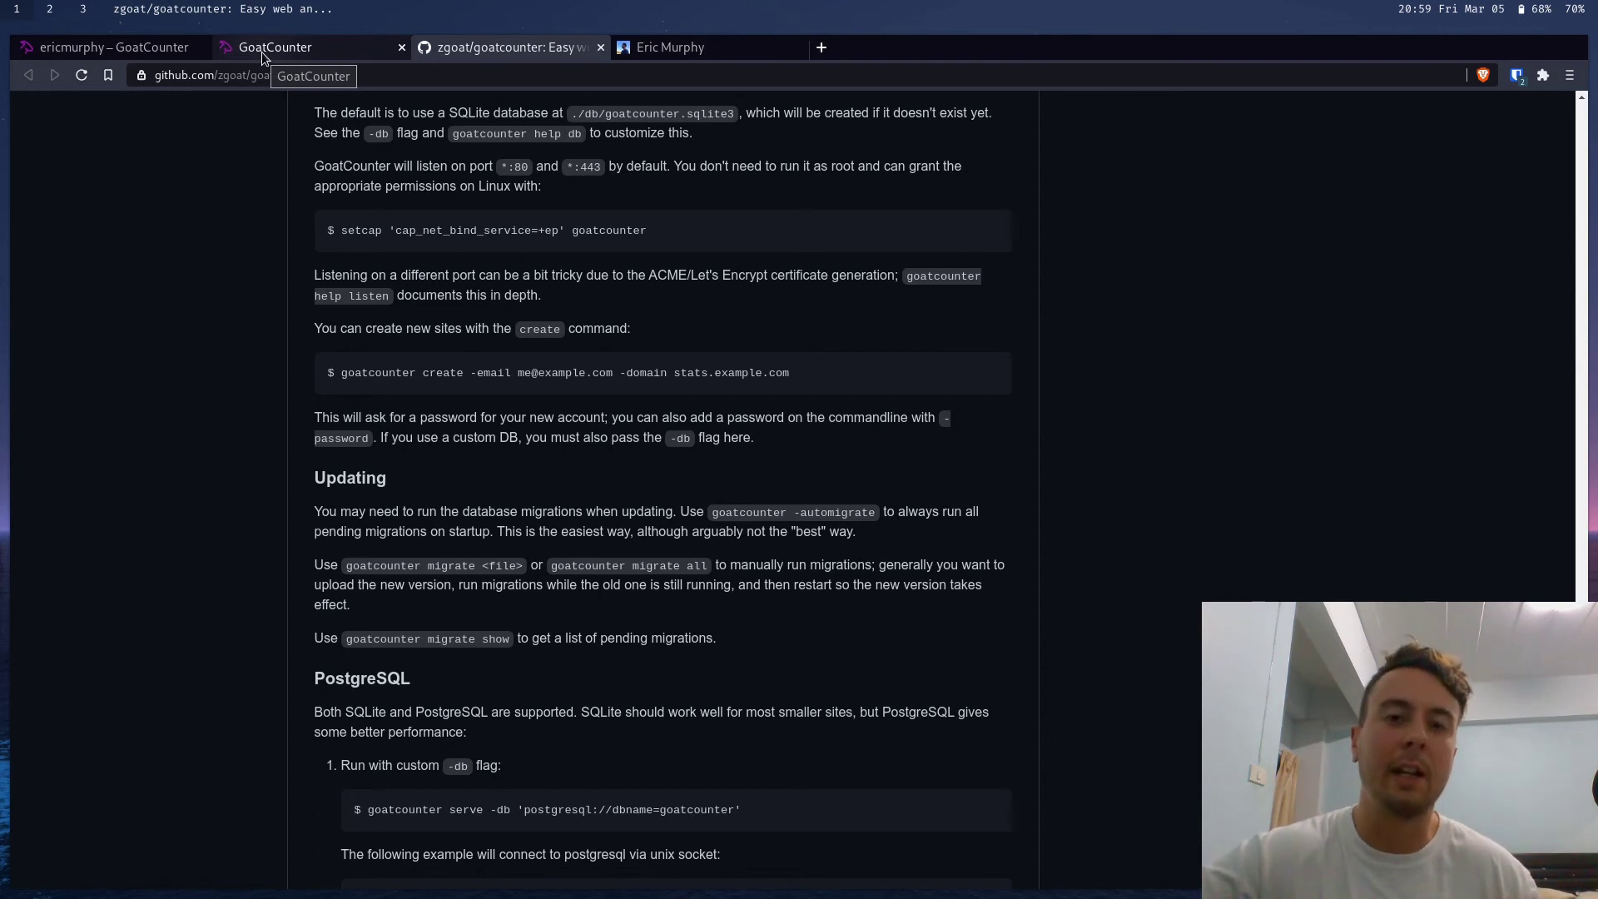
Switch to the GoatCounter tab showing the arp242.net demo's one-month page visits
click(337, 43)
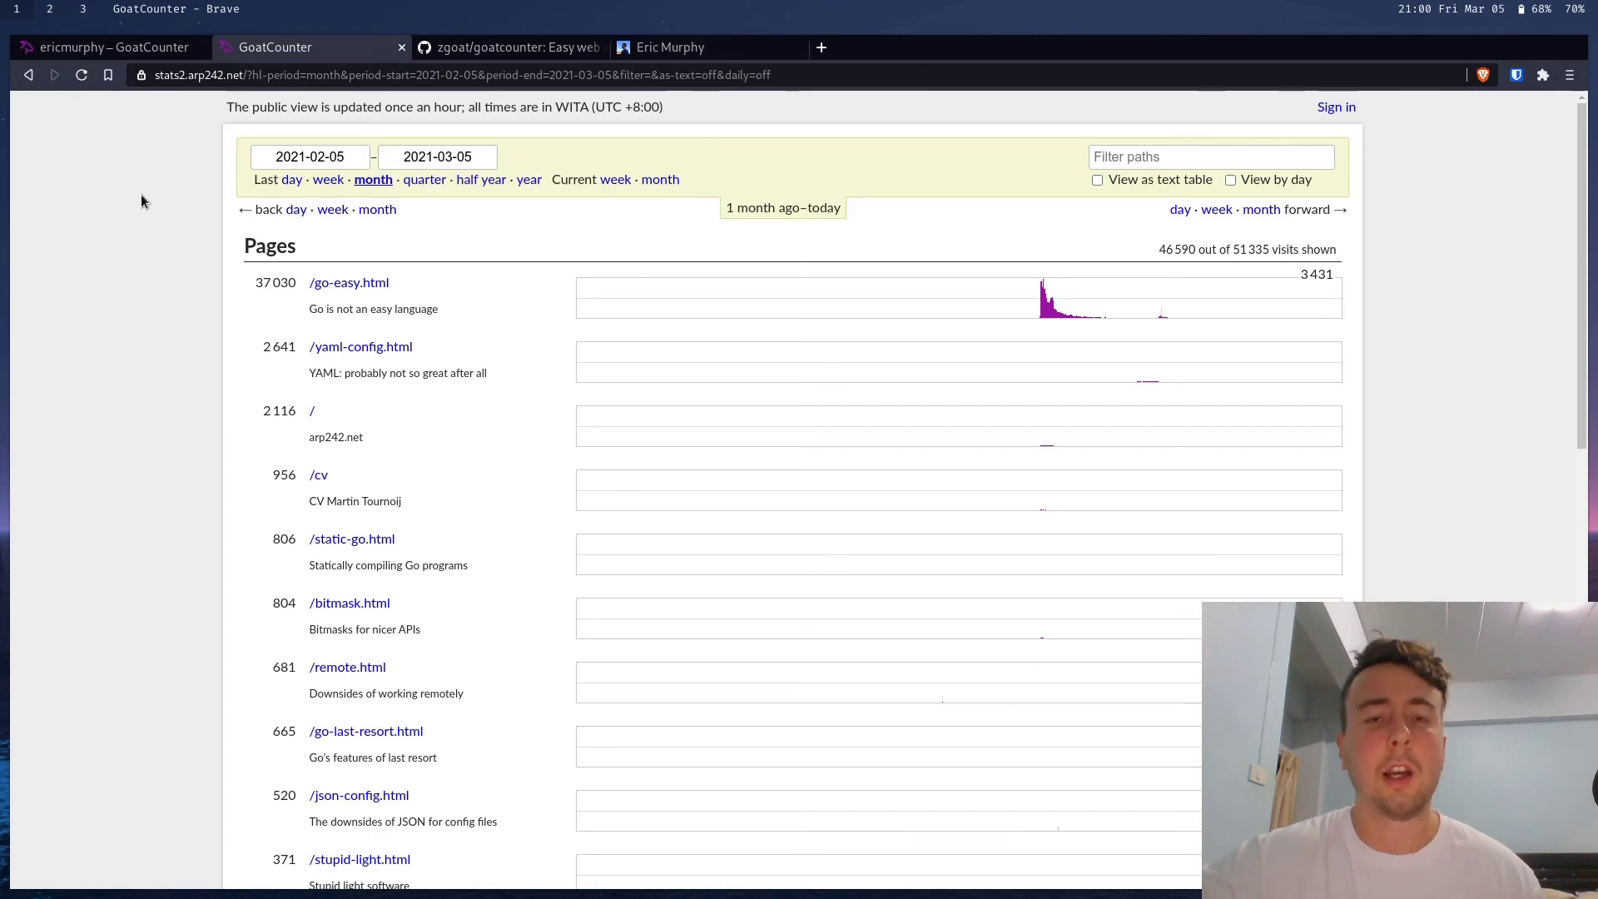
scroll(142, 200, down, 3)
scroll(141, 199, down, 6)
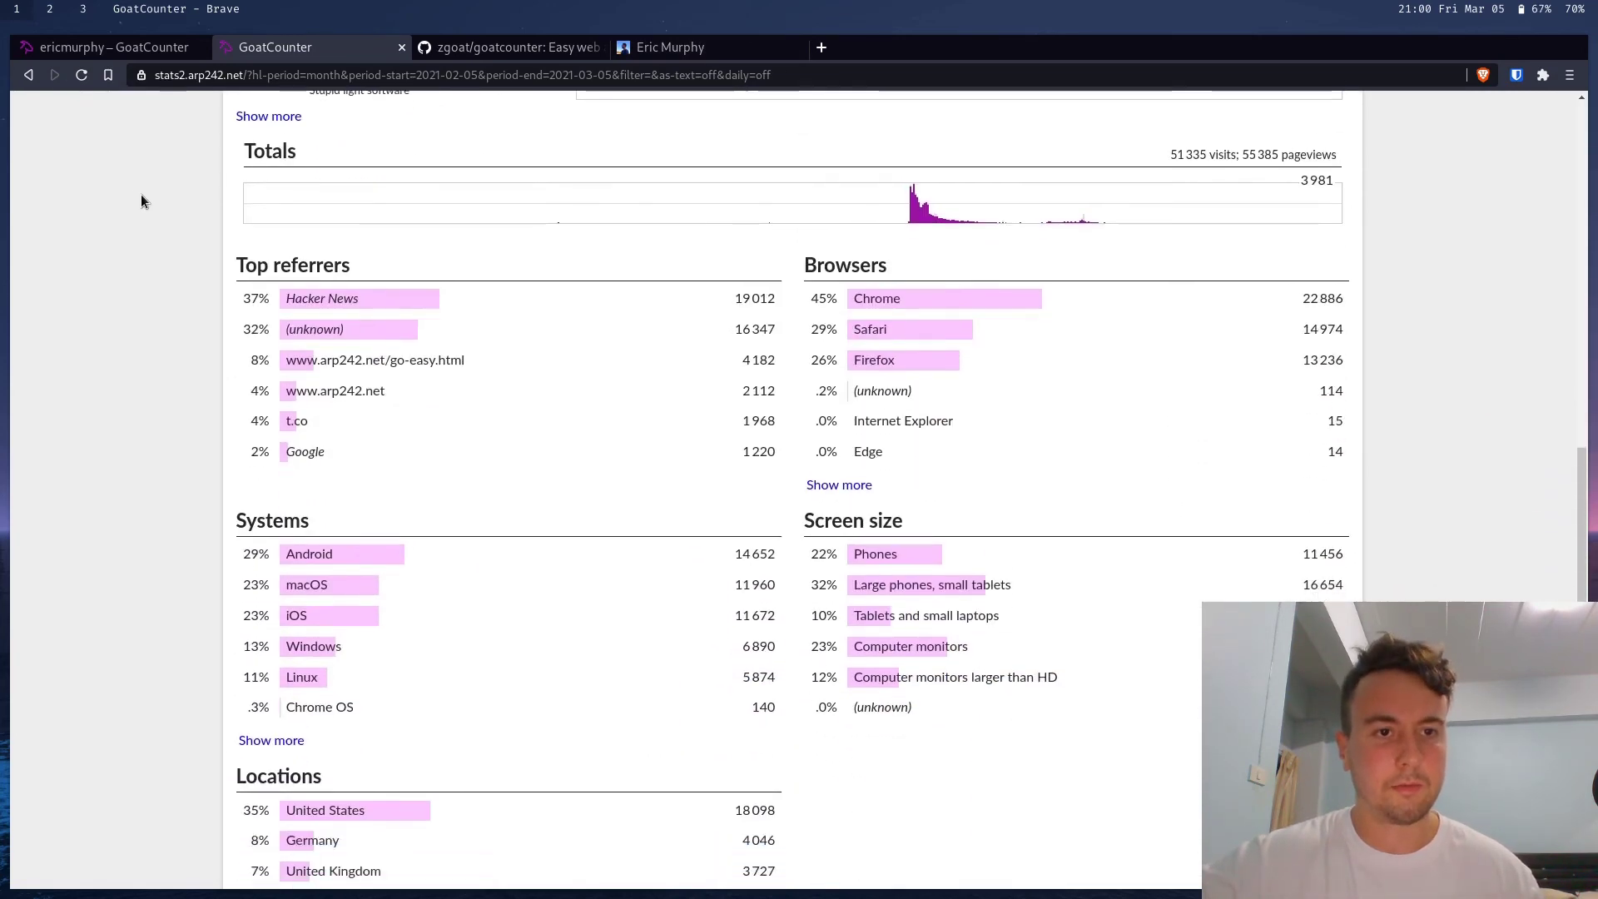
scroll(142, 200, up, 10)
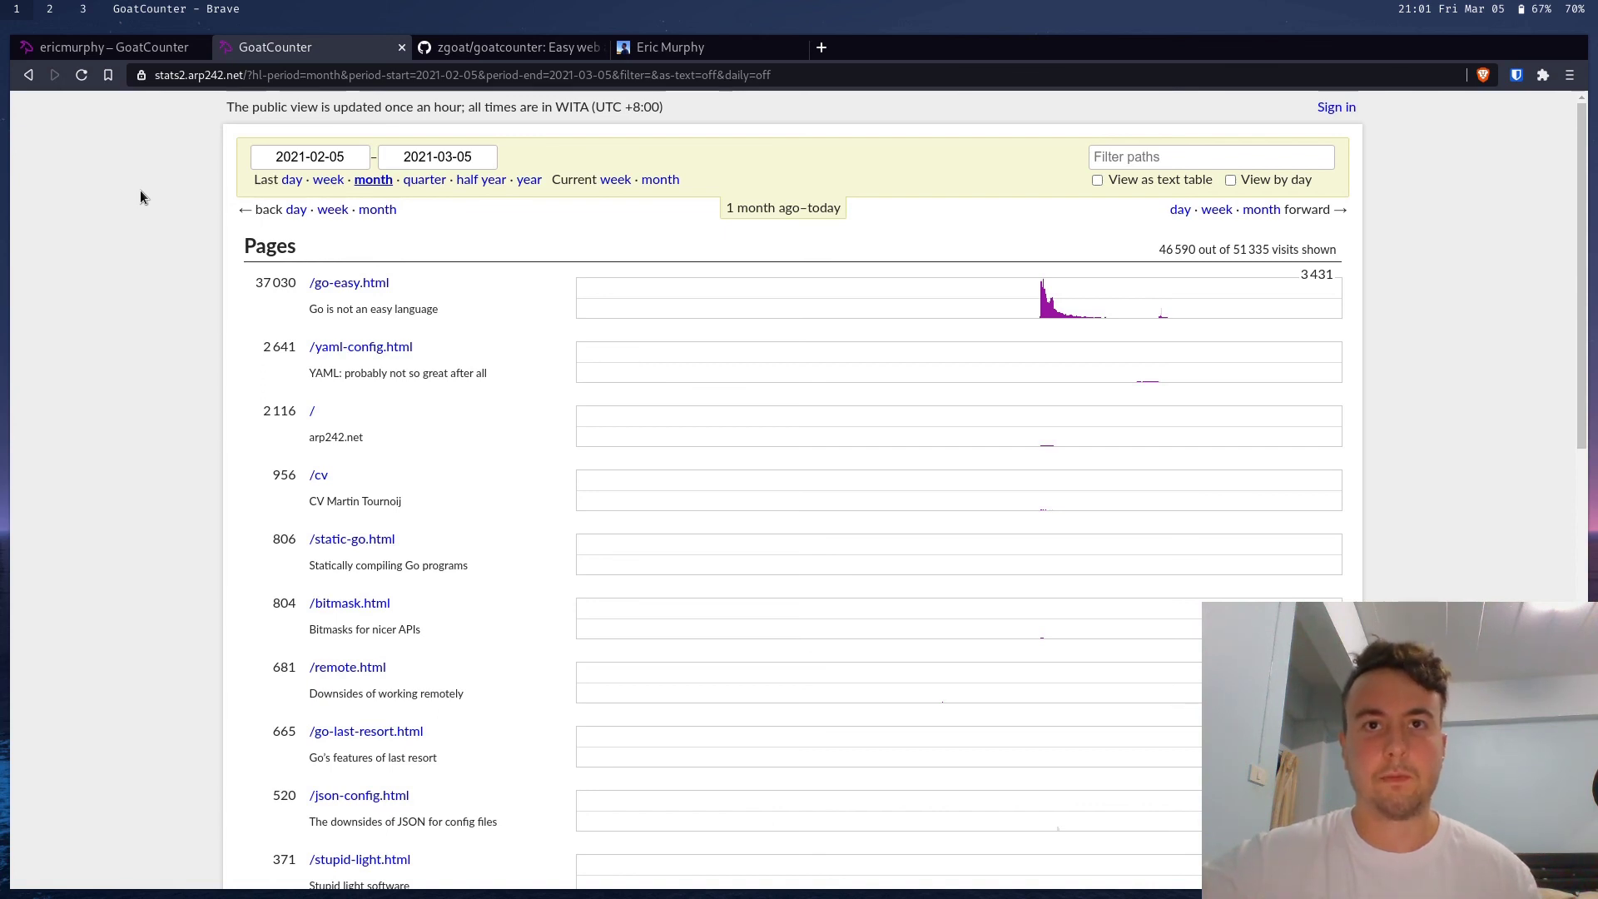
Go from the ericmurphy dashboard back to /code, then load goatcounter.com by deleting the subdomain
key(ctrl+shift+Tab)
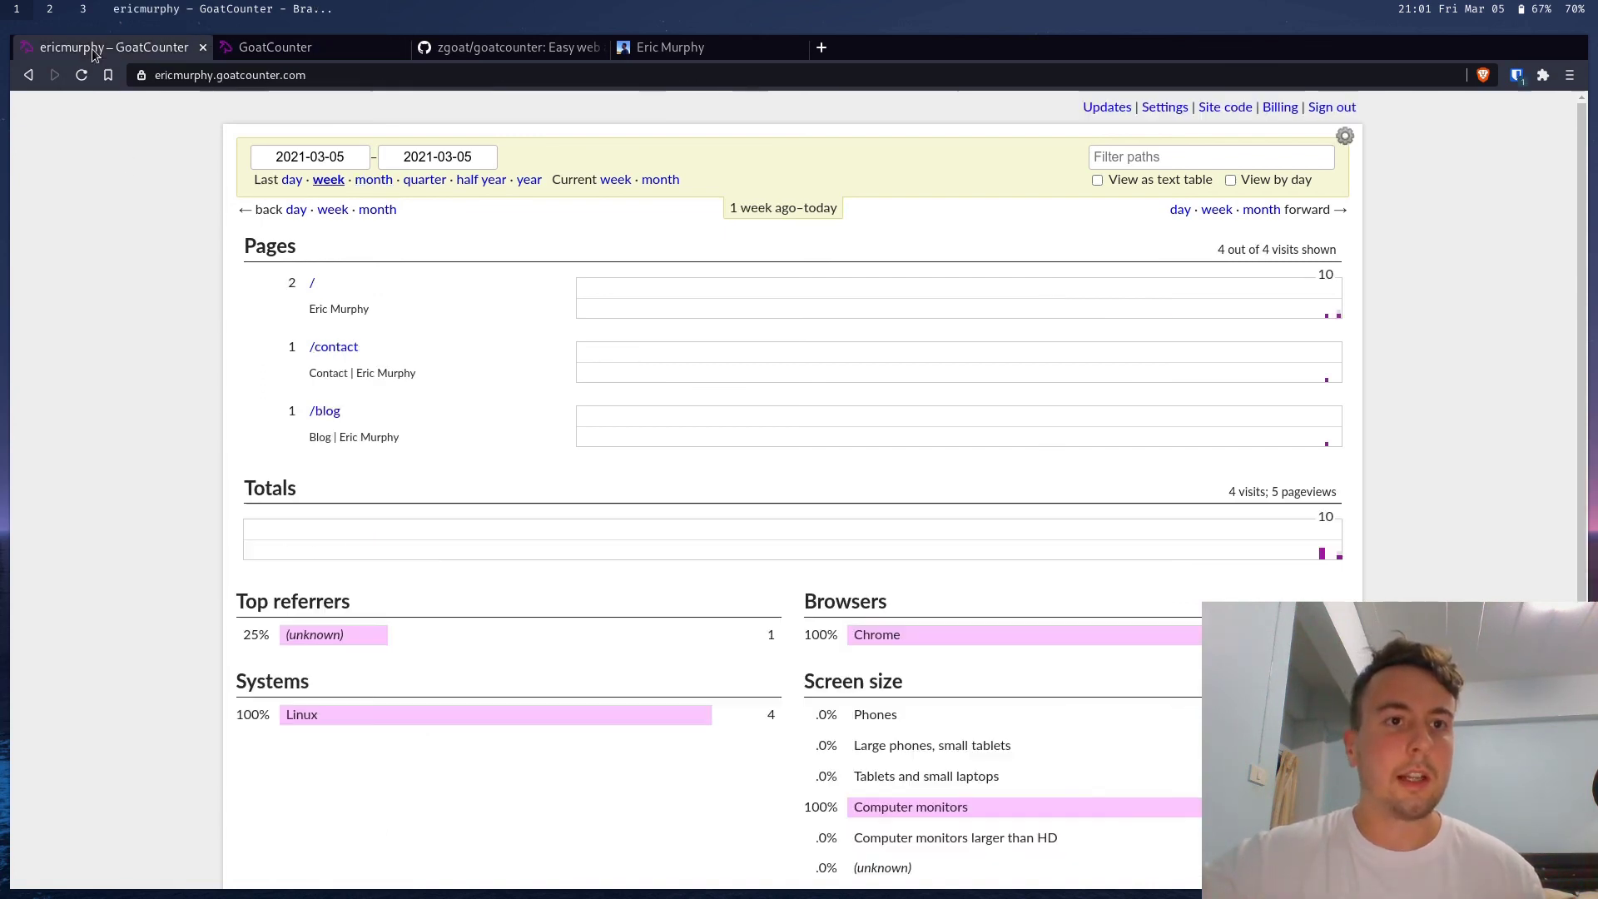
click(27, 75)
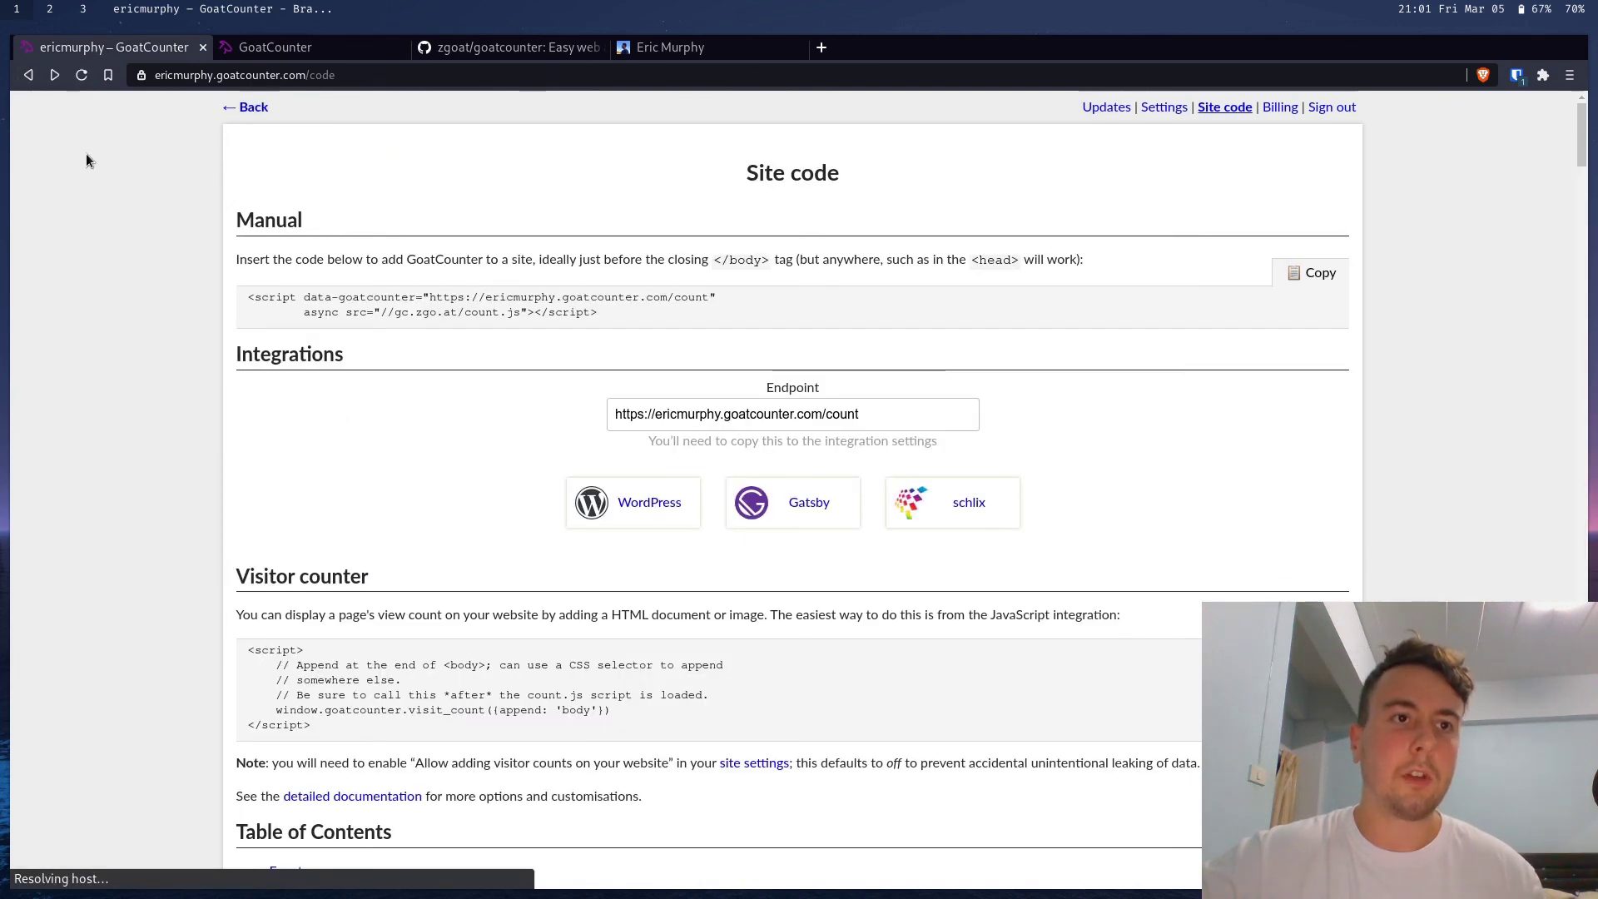
drag(225, 75, 27, 98)
key(BackSpace)
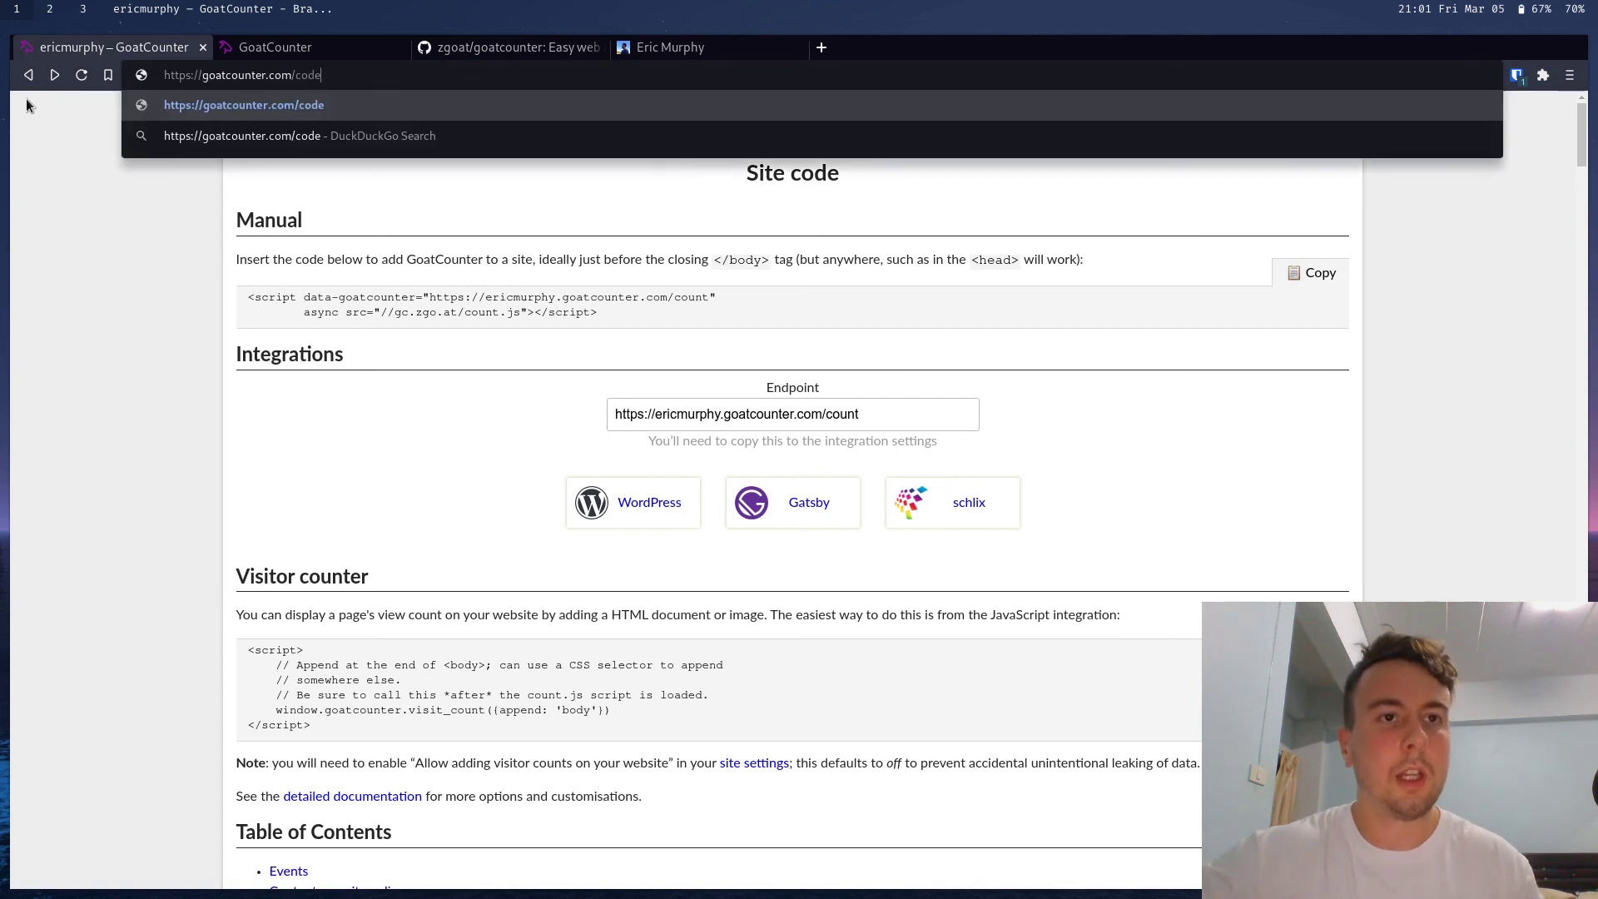
key(Return)
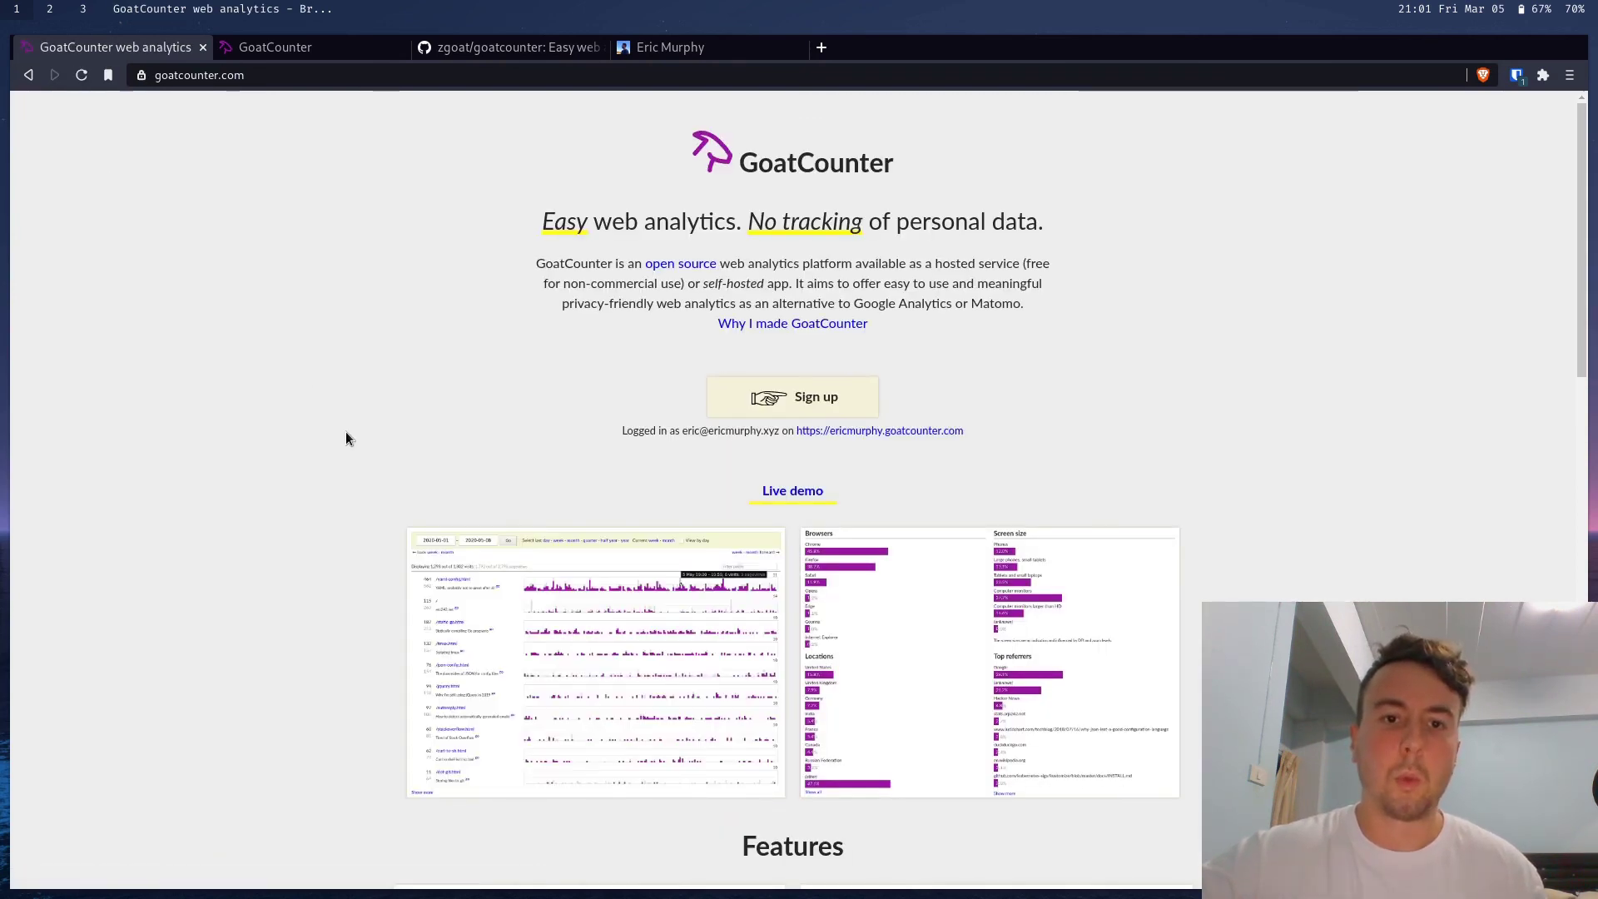
scroll(346, 437, down, 1)
scroll(346, 437, down, 8)
scroll(346, 437, down, 8)
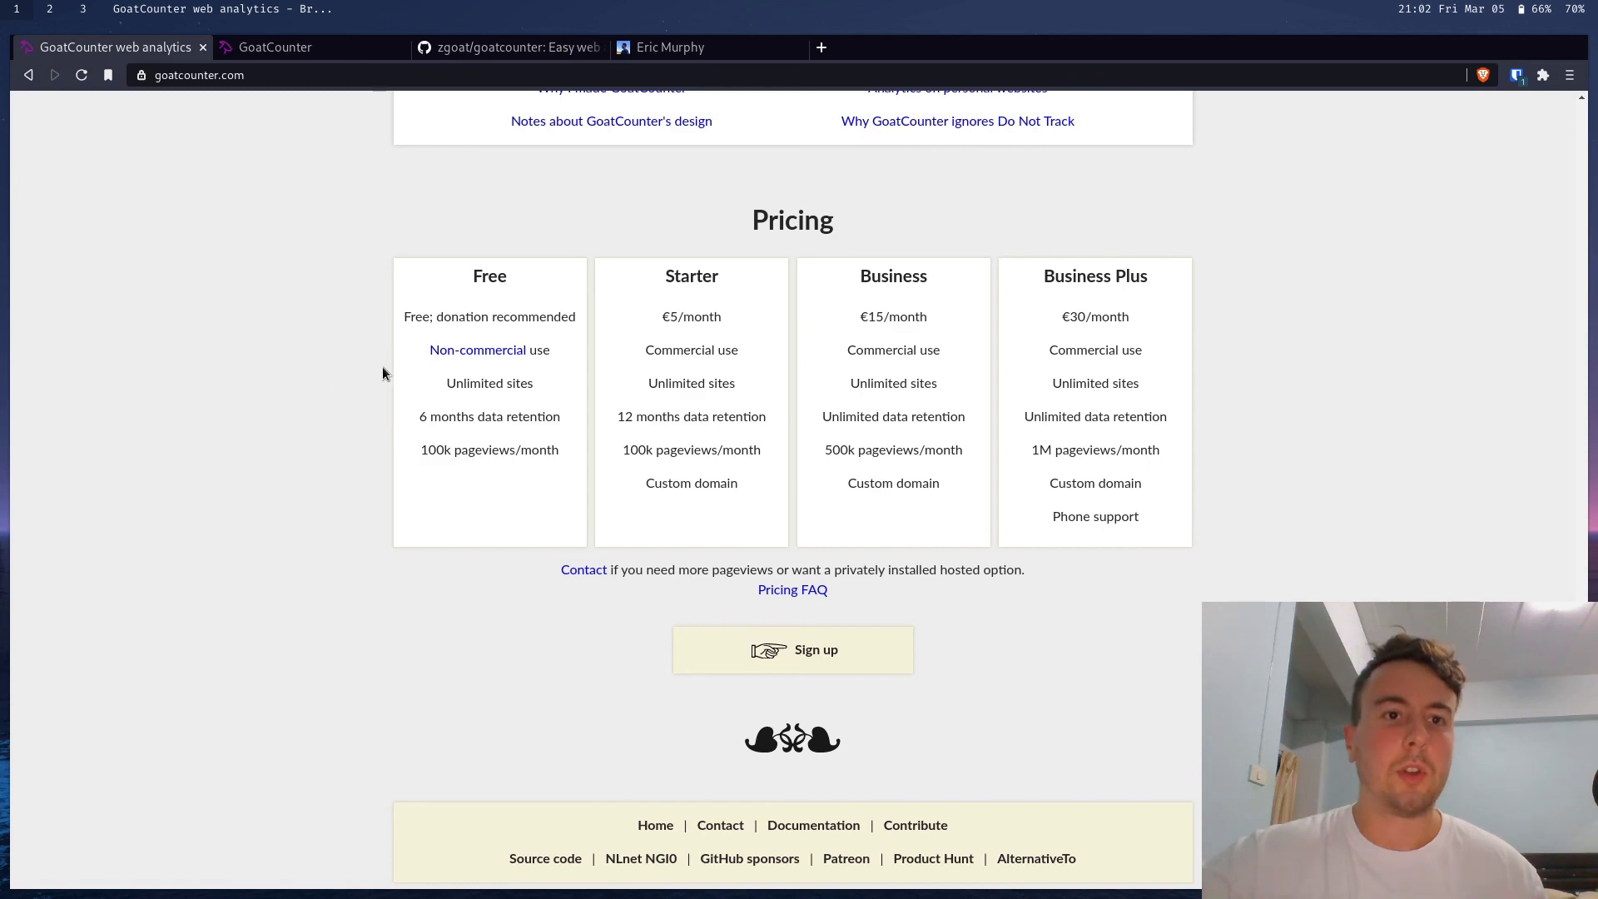
scroll(286, 336, up, 5)
scroll(291, 314, up, 15)
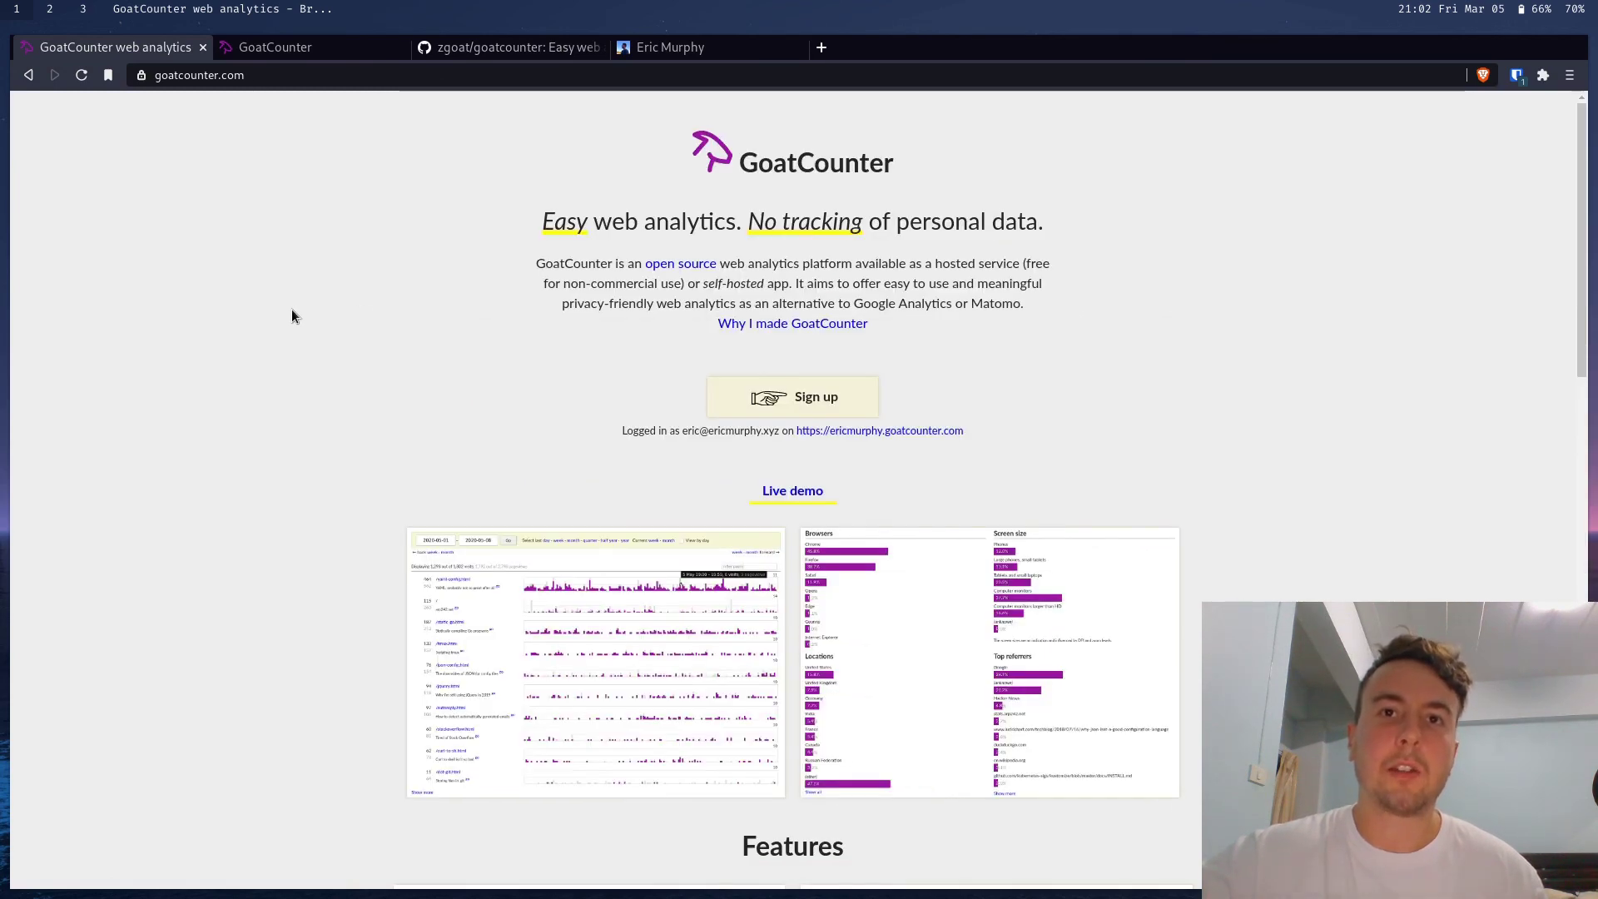